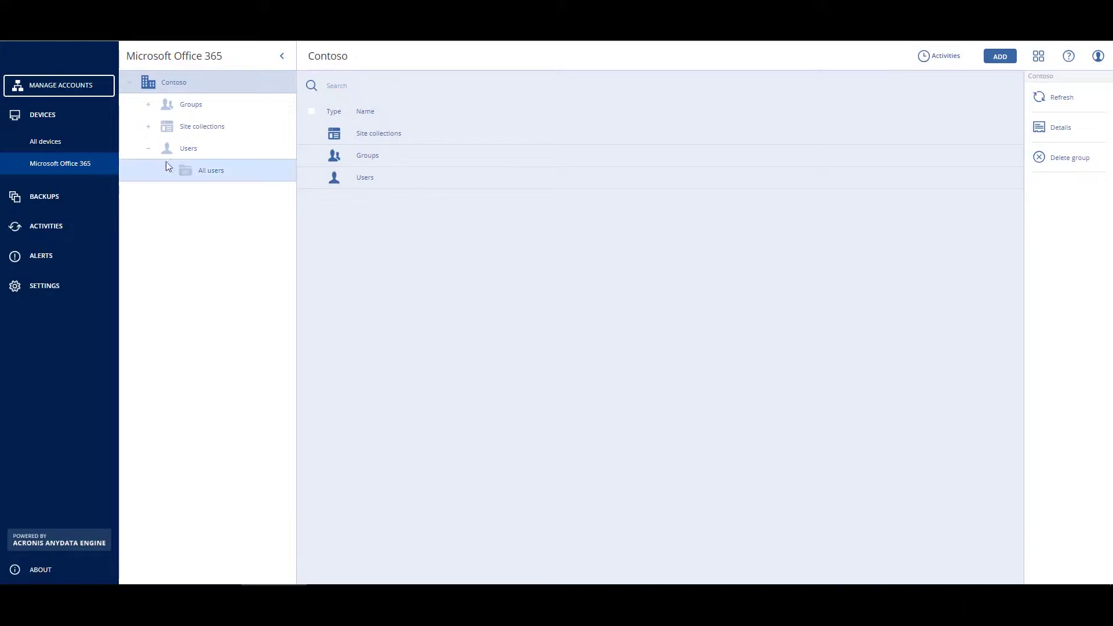
Open the All users group under the Users node of the Contoso organization
click(199, 150)
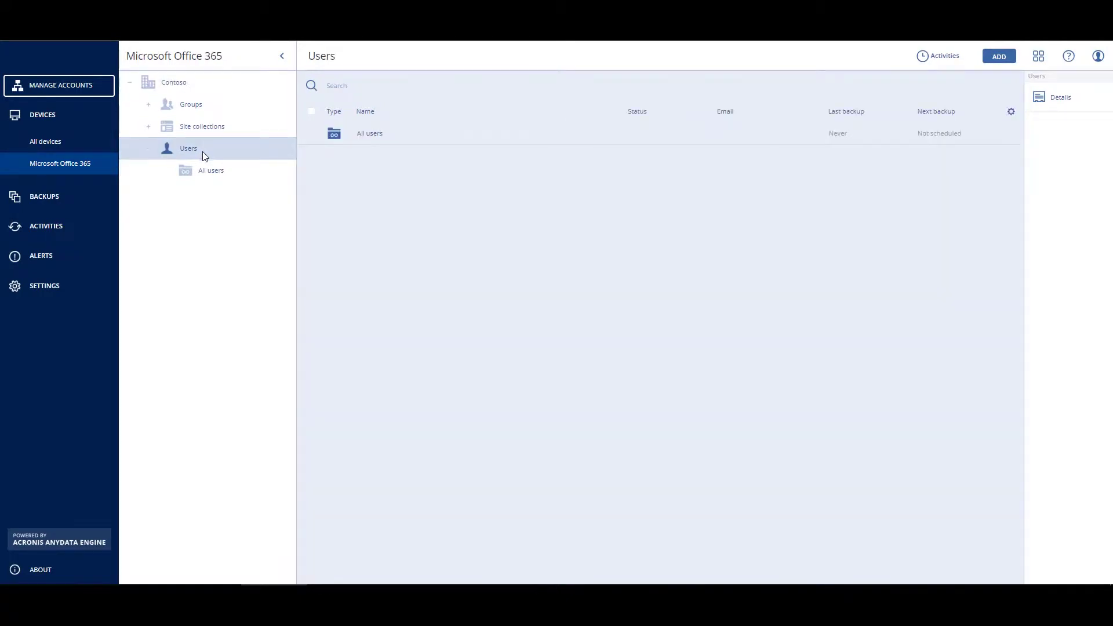
click(209, 173)
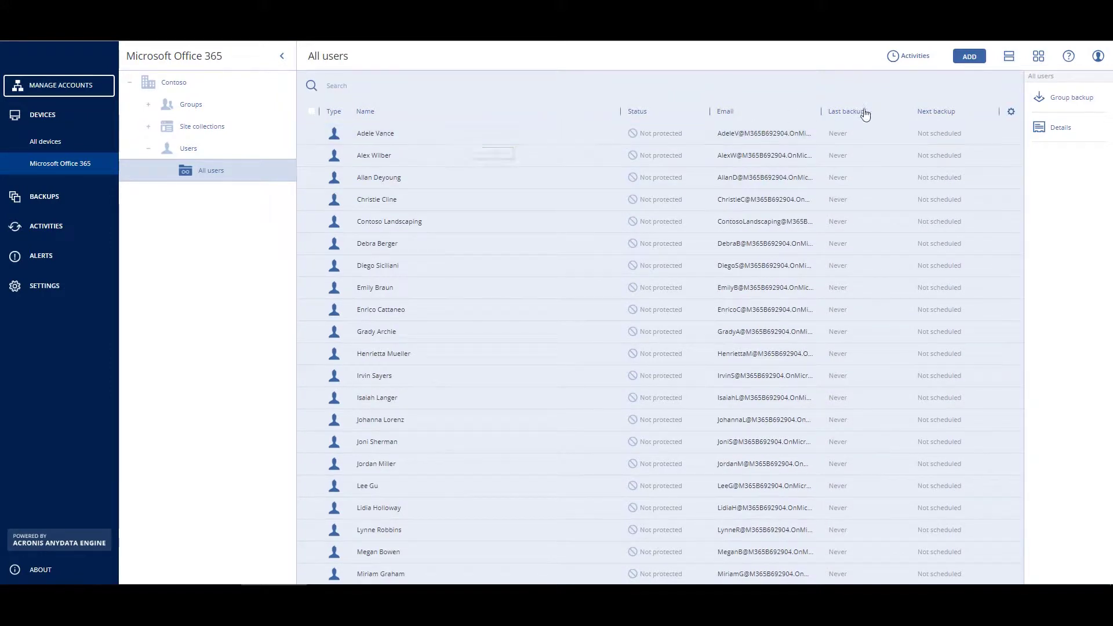
Start a group backup plan for all users and set OneDrive as the data to back up
click(1059, 101)
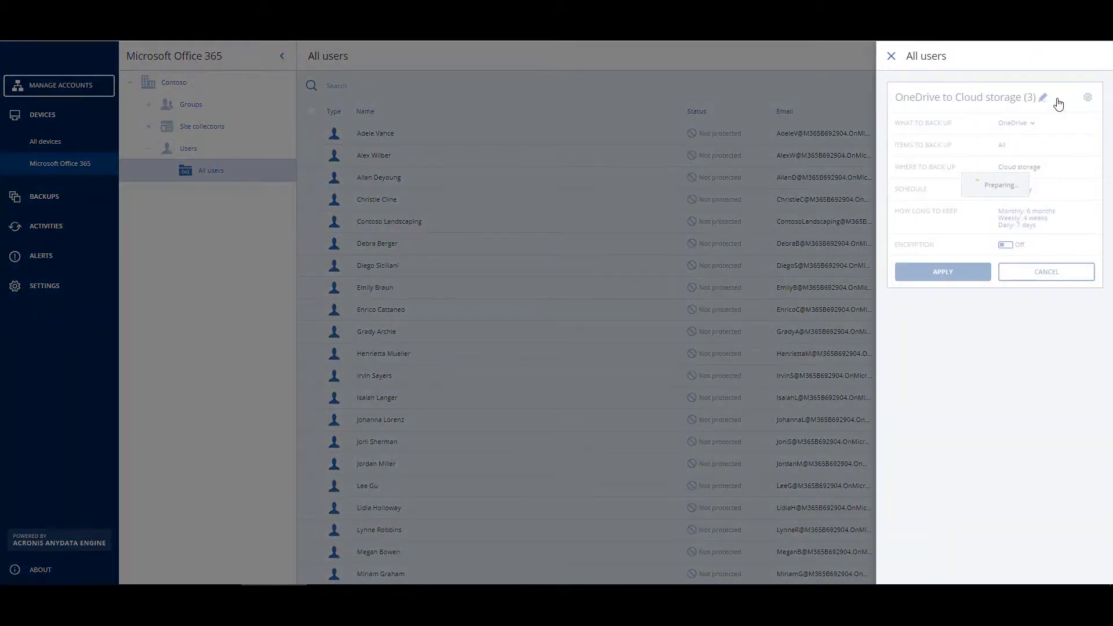
click(1033, 125)
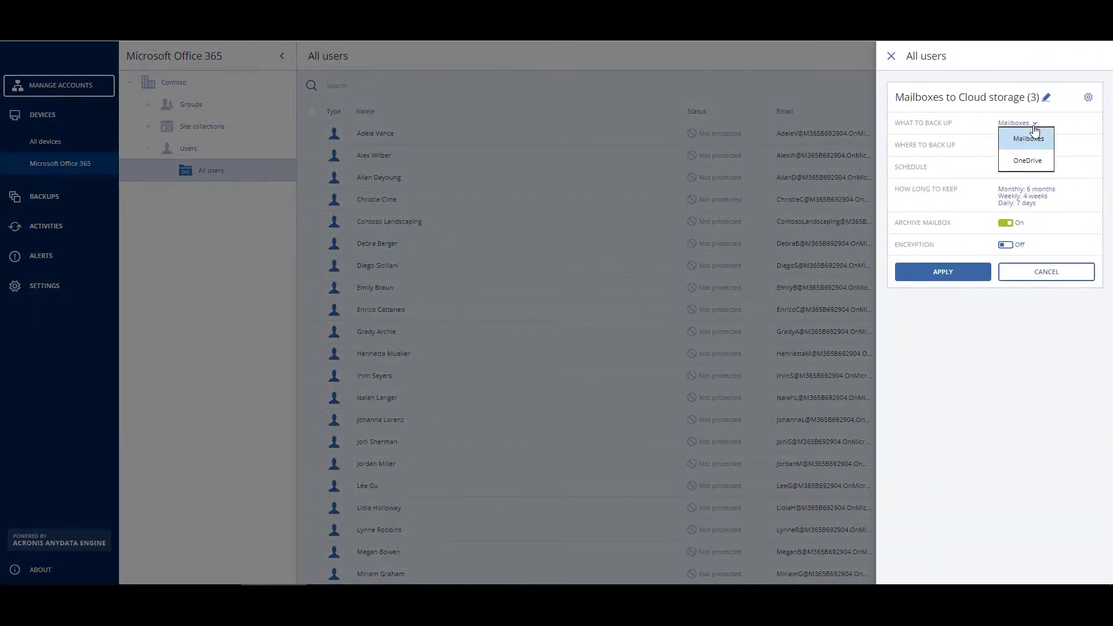
click(1028, 161)
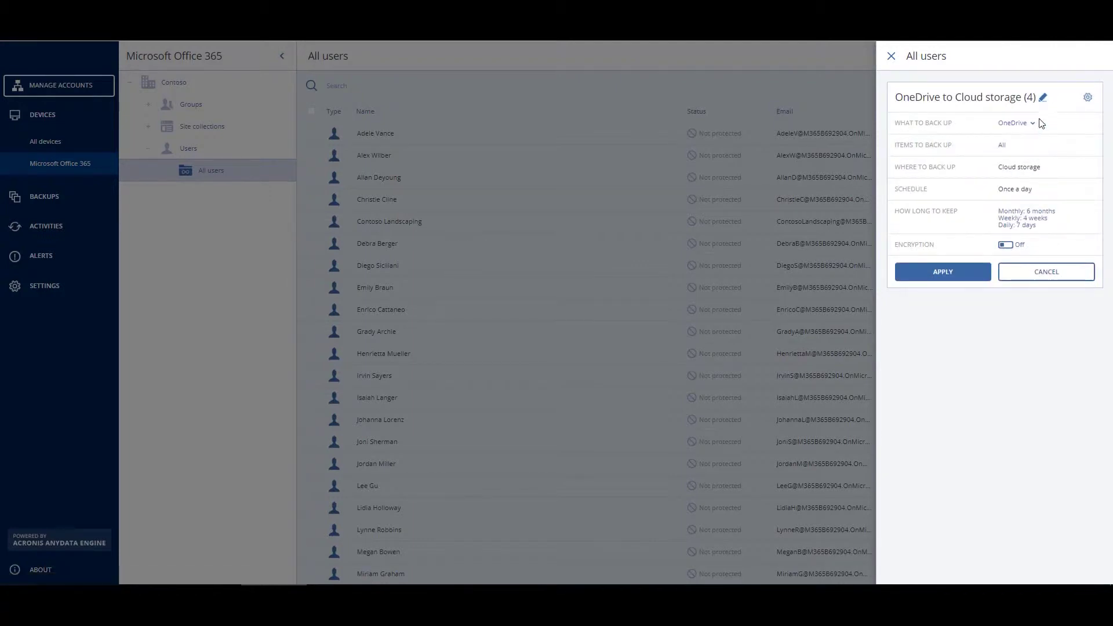
Rename the group backup plan as "OneDrive All"
click(1043, 99)
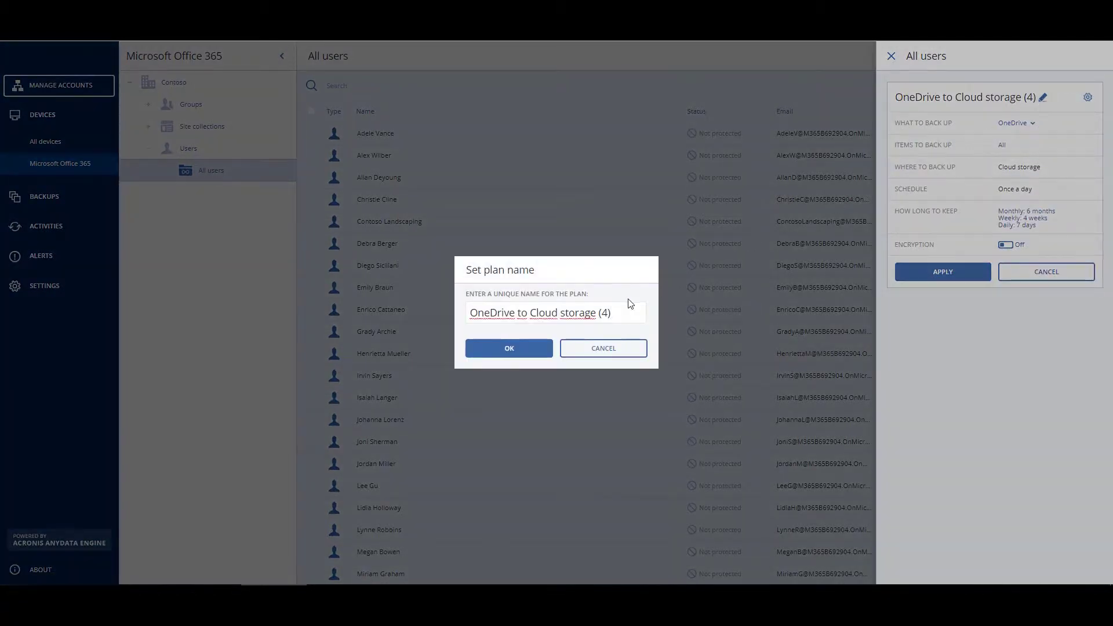
key(BackSpace)
key(BackSpace)
key(BackSpace)
key(BackSpace)
key(BackSpace)
key(BackSpace)
key(BackSpace)
key(BackSpace)
key(BackSpace)
key(BackSpace)
key(BackSpace)
key(BackSpace)
key(BackSpace)
key(BackSpace)
key(BackSpace)
key(BackSpace)
key(BackSpace)
key(BackSpace)
key(BackSpace)
key(BackSpace)
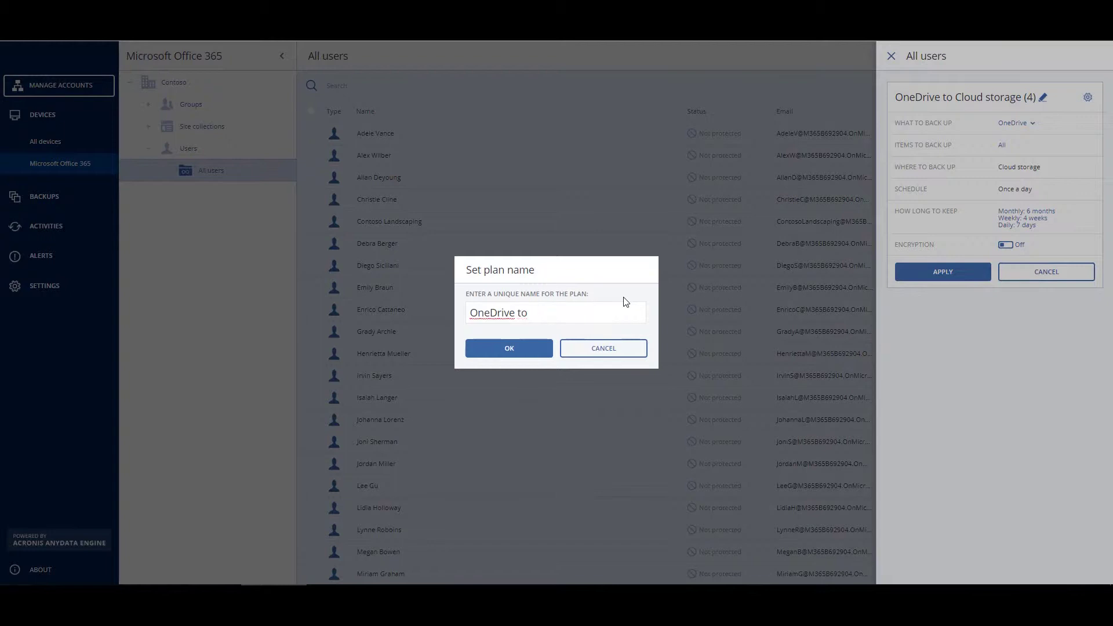
text(All)
click(533, 350)
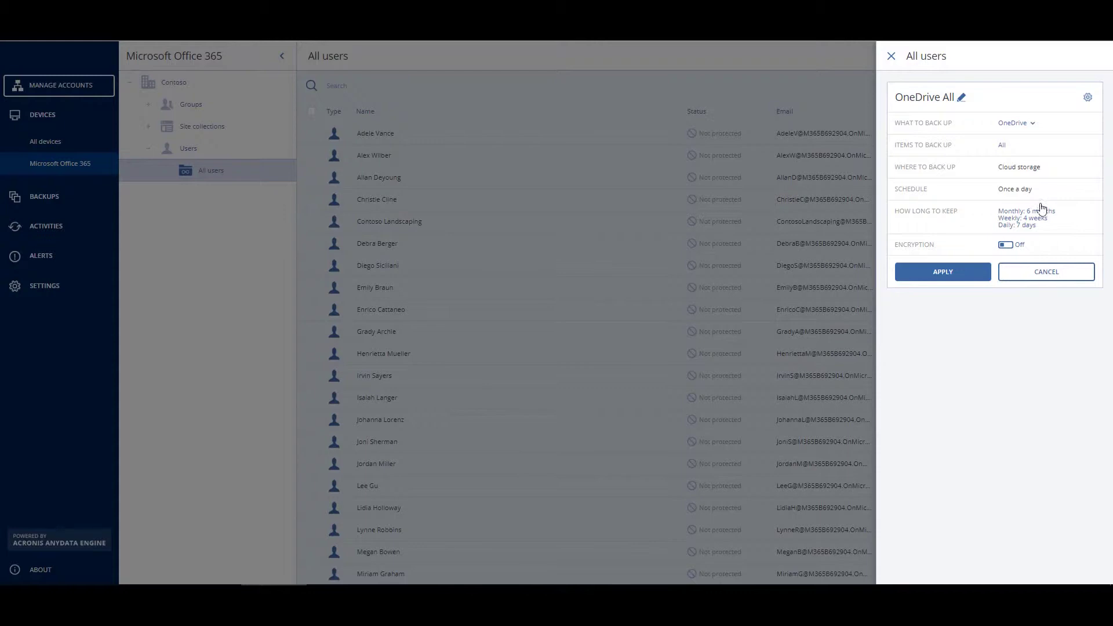
Inspect the encryption algorithm choices, cancel encryption and close the group backup plan without applying it
click(1008, 248)
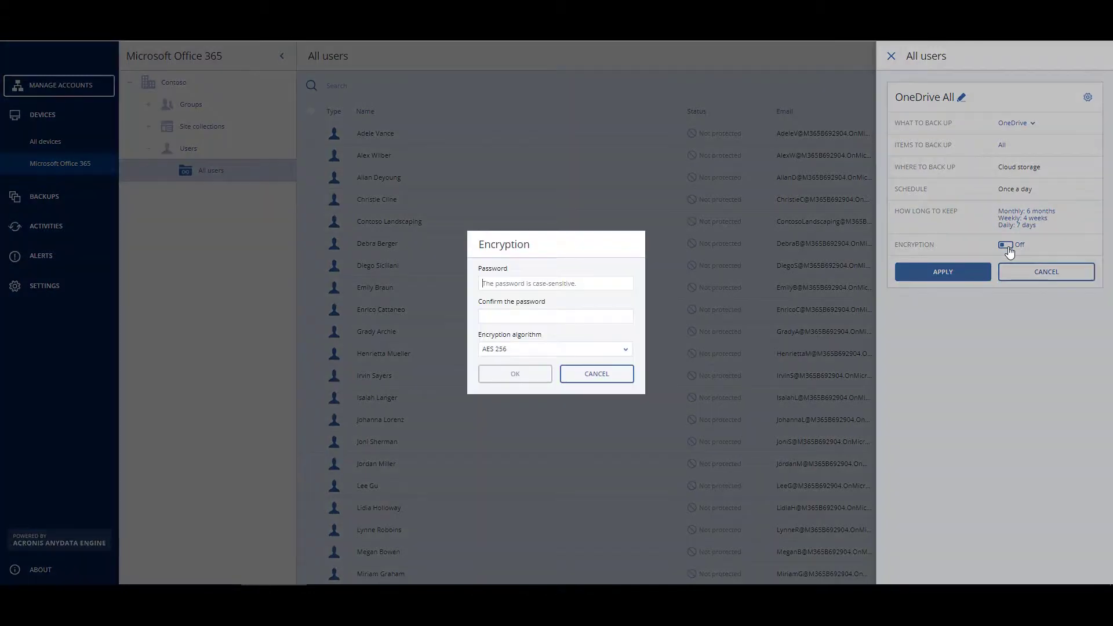
click(612, 352)
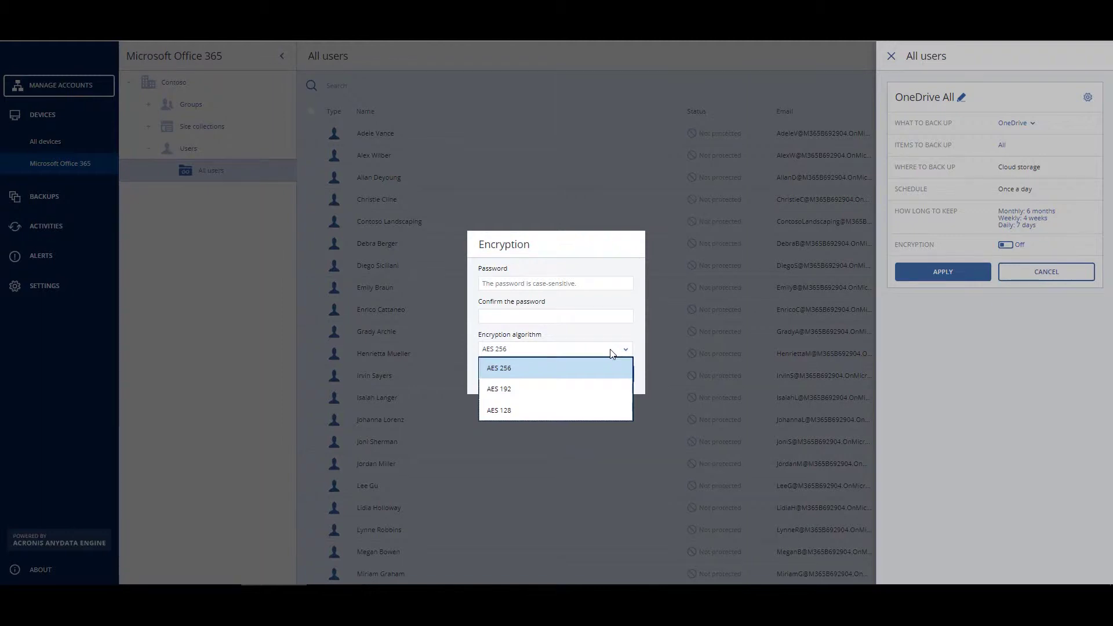
click(612, 353)
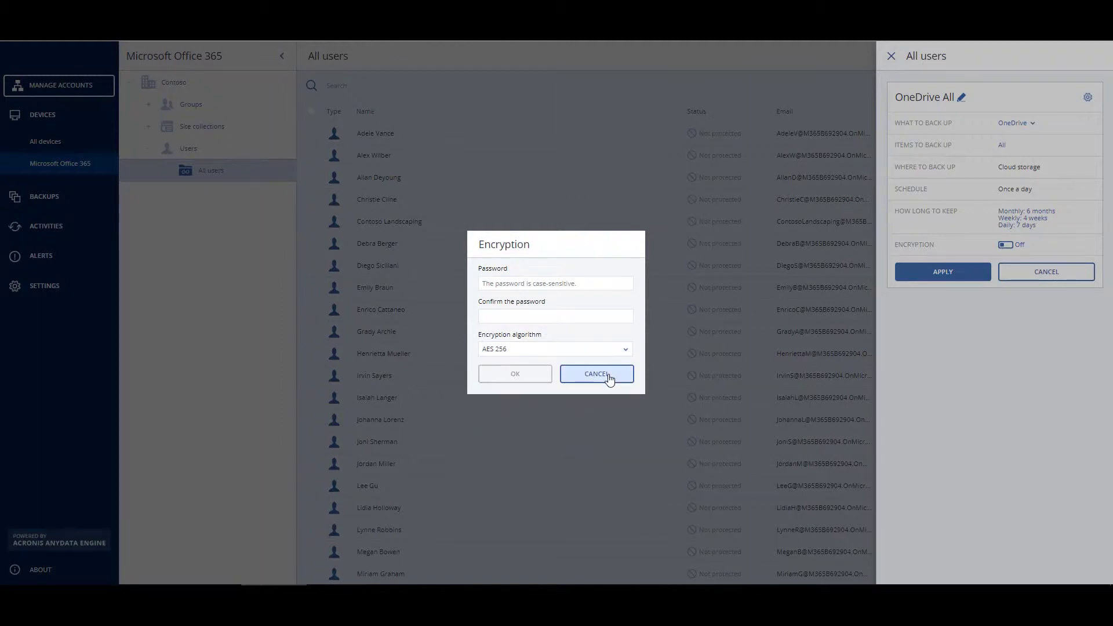
click(608, 378)
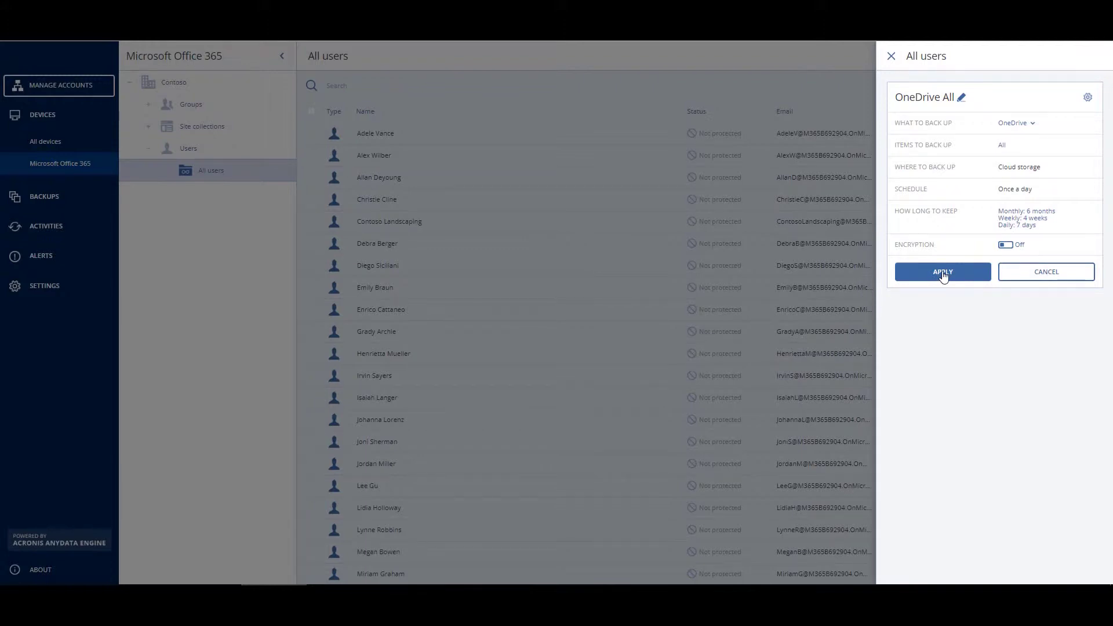
click(892, 56)
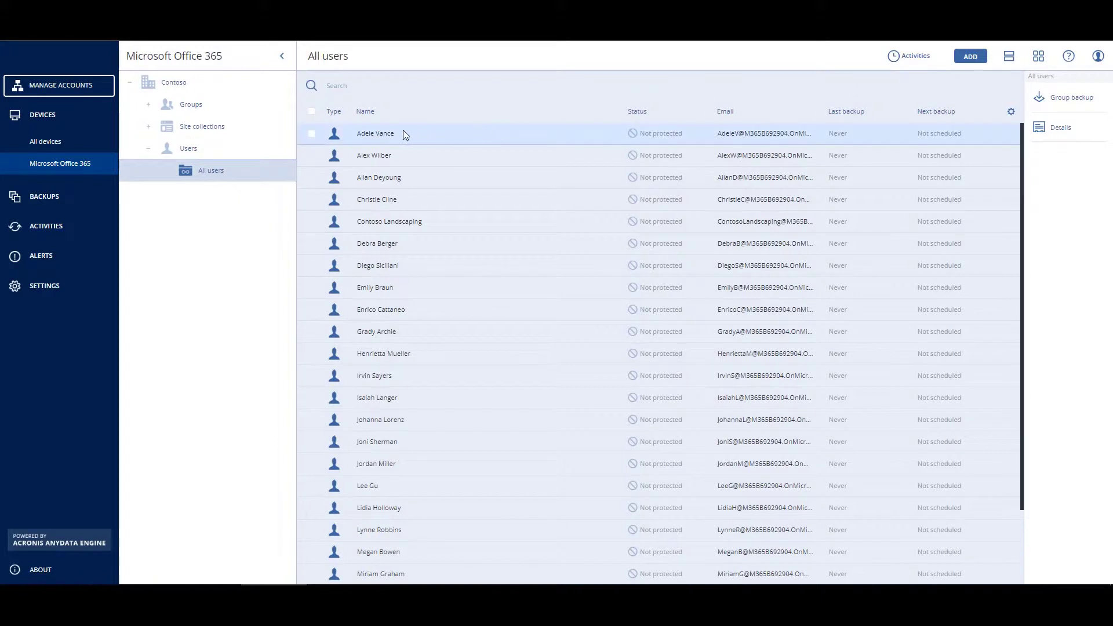
Start a backup plan for only the first user in the list, with OneDrive as the data to back up
click(310, 134)
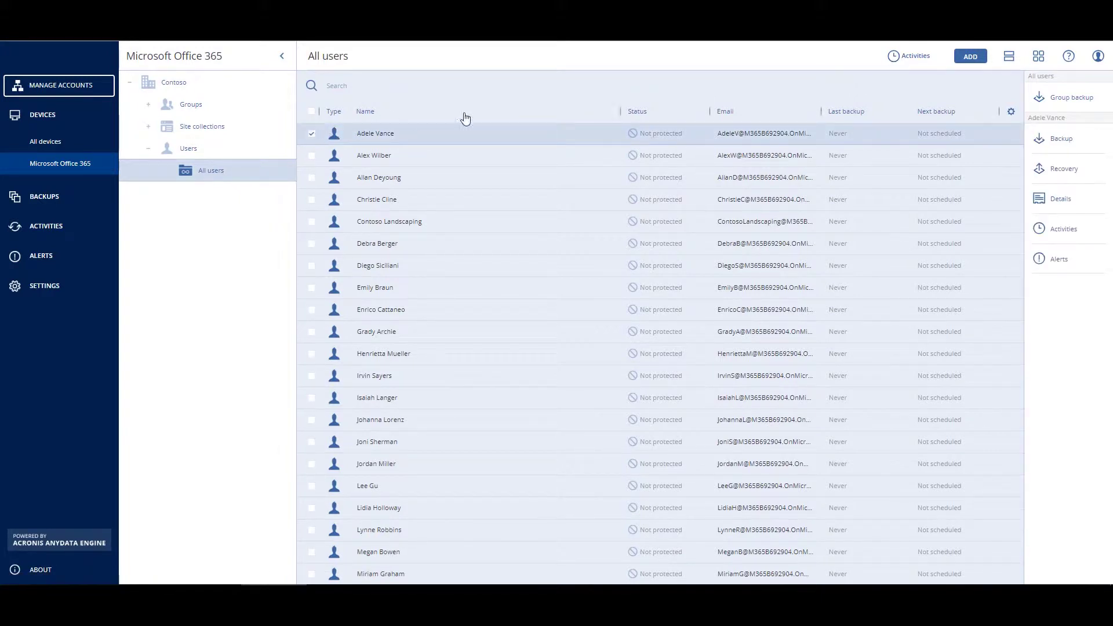
click(1087, 142)
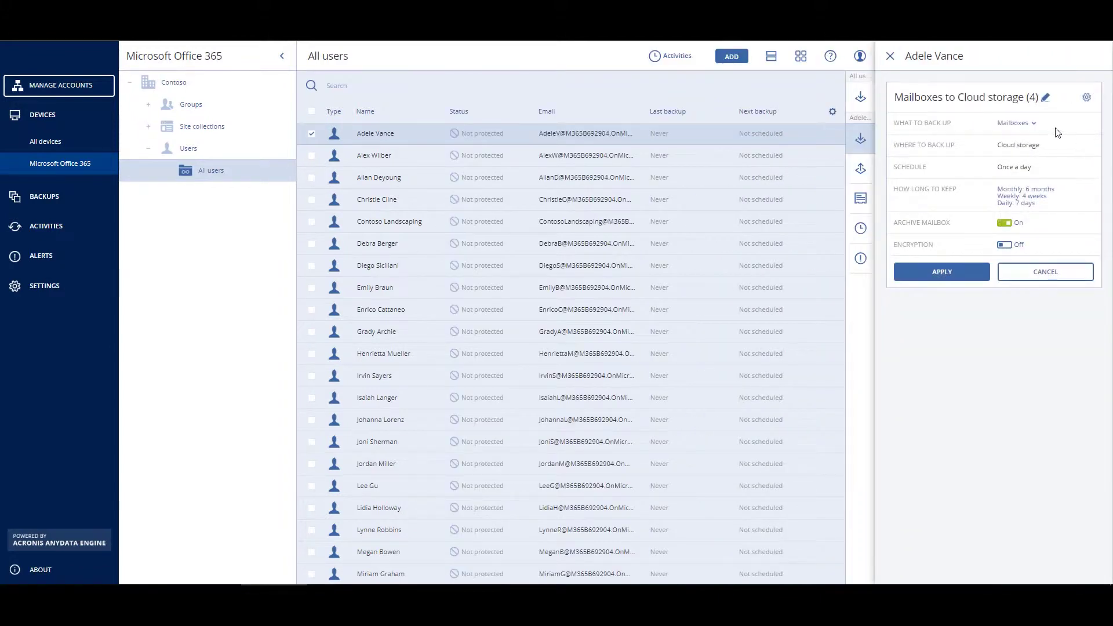
click(1030, 122)
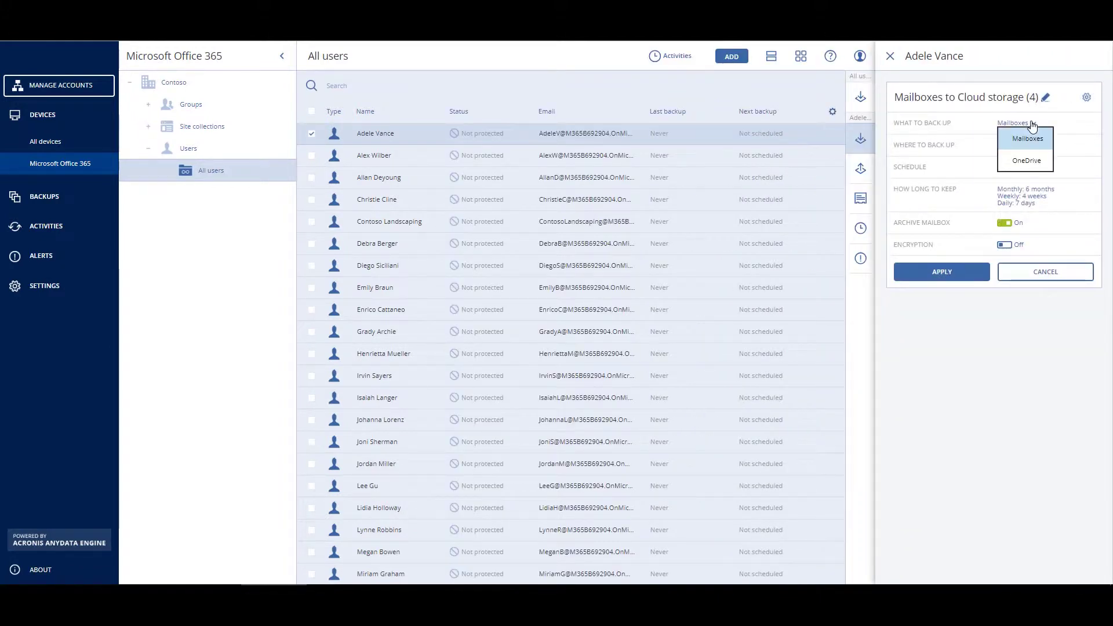
click(1027, 162)
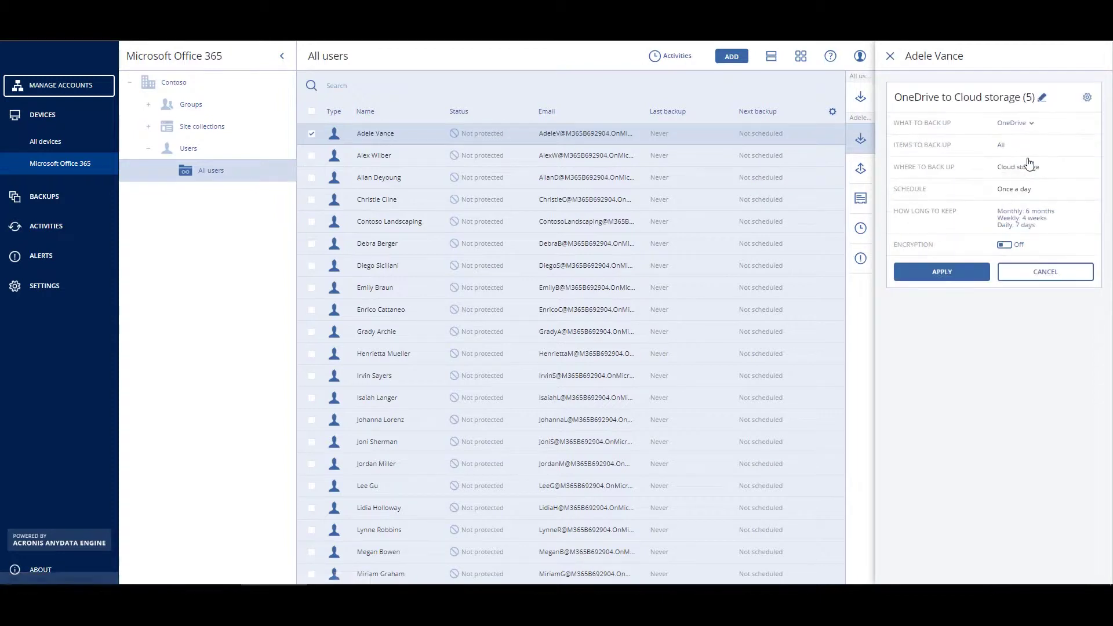
Rename the user's backup plan as "OneDrive - " followed by the user's full name
click(1043, 99)
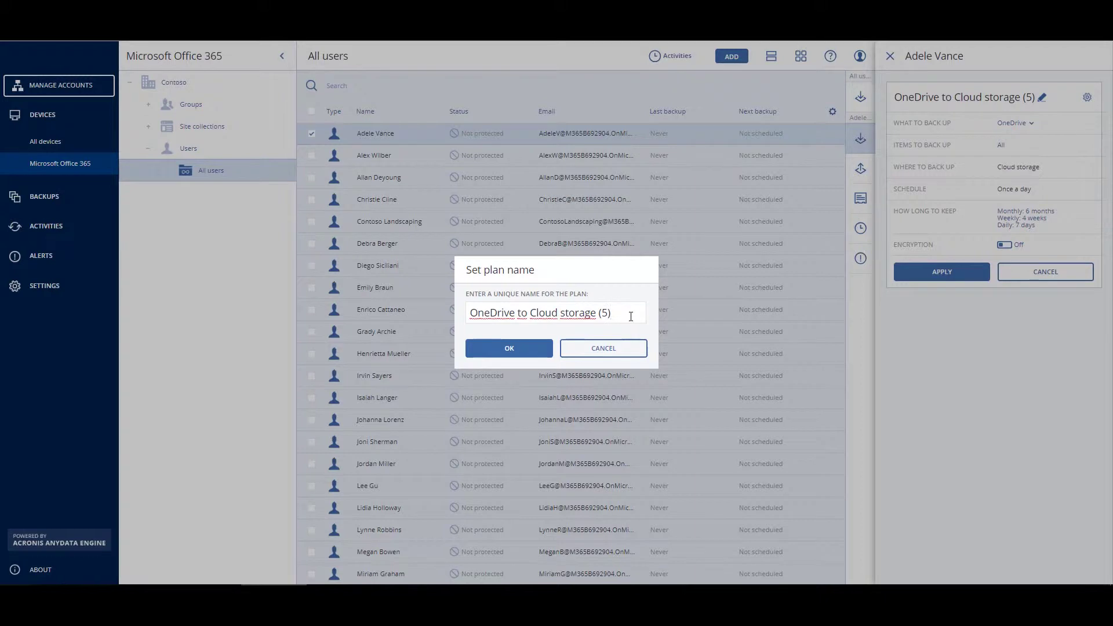
key(BackSpace)
key(BackSpace)
key(BackSpace)
key(BackSpace)
key(BackSpace)
key(BackSpace)
key(BackSpace)
key(BackSpace)
key(BackSpace)
key(BackSpace)
key(BackSpace)
key(BackSpace)
key(BackSpace)
key(BackSpace)
key(BackSpace)
key(BackSpace)
key(BackSpace)
key(BackSpace)
key(BackSpace)
key(BackSpace)
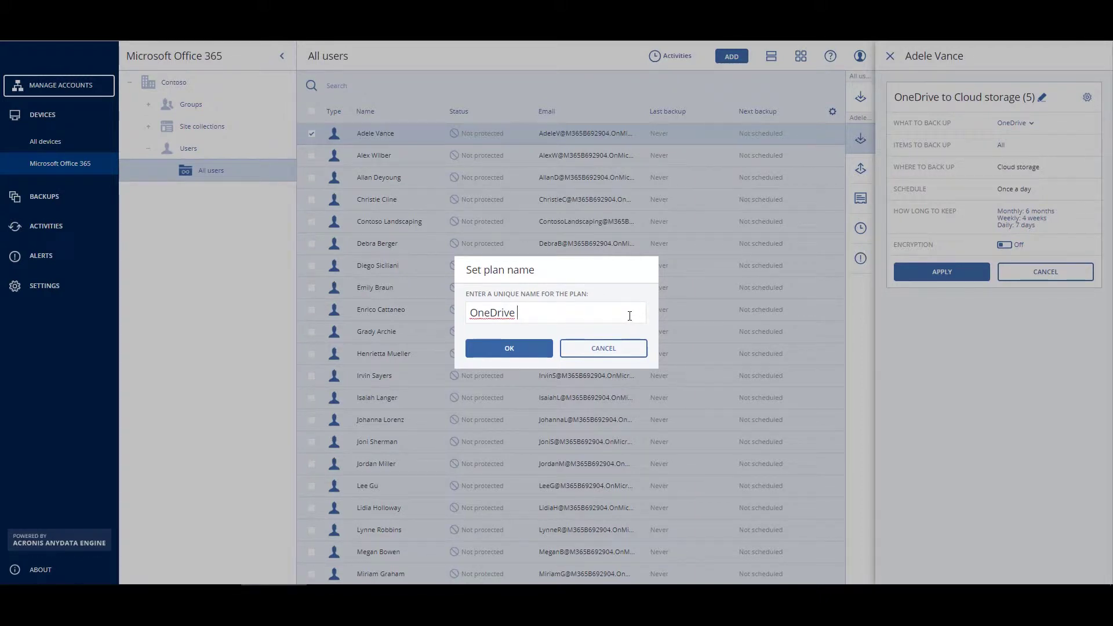
text(- Adele)
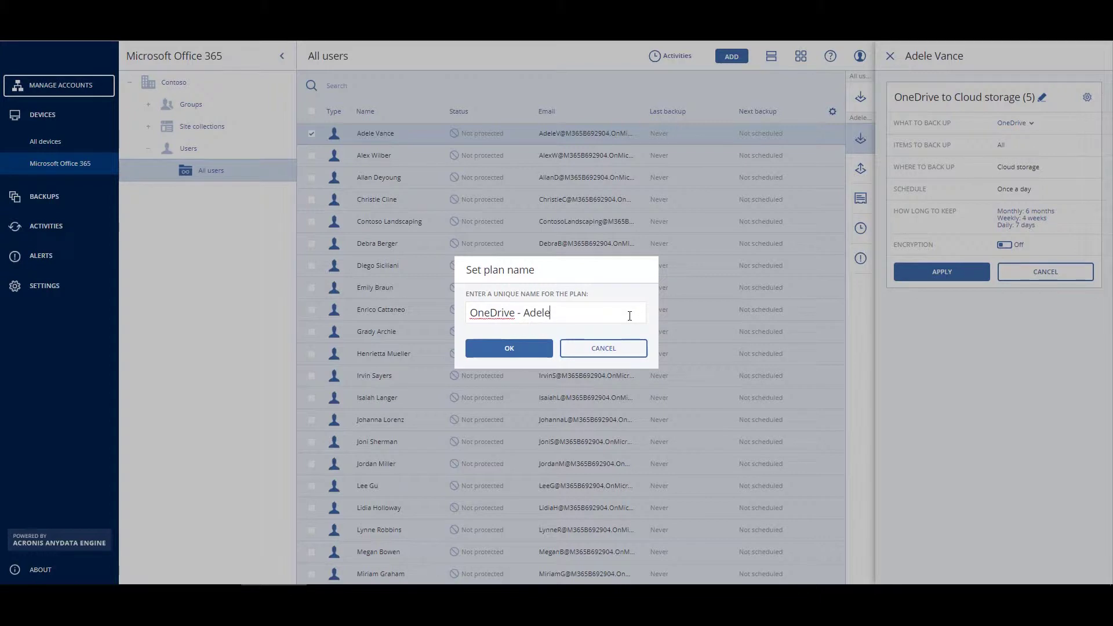
text( Vance)
click(521, 349)
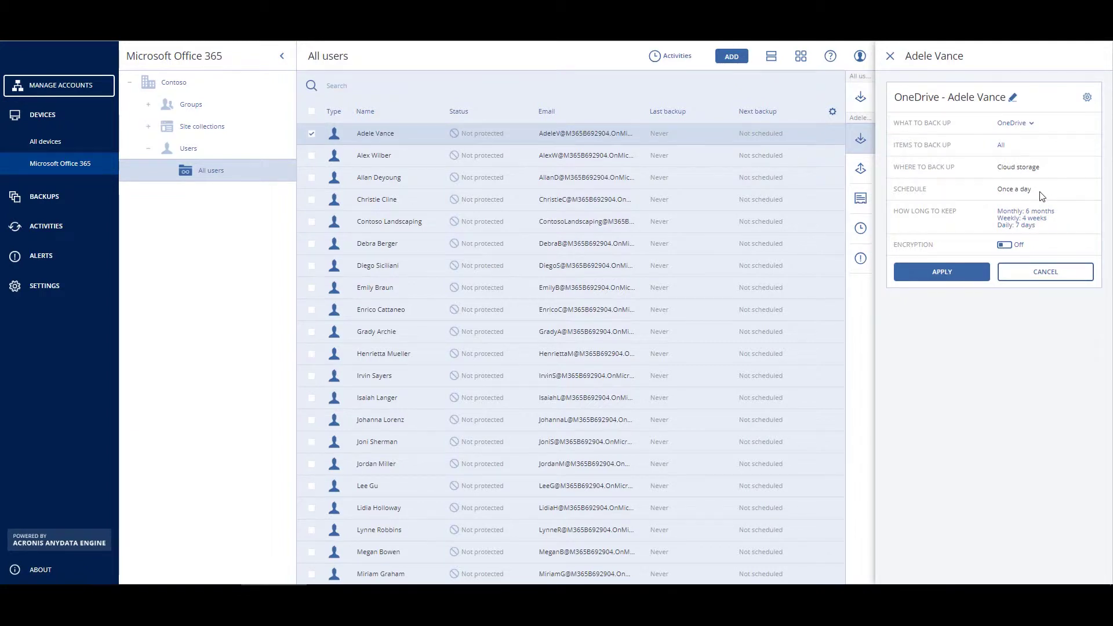
Examine the encryption settings and algorithm choices for the user's backup plan, and cancel without enabling encryption
click(1006, 245)
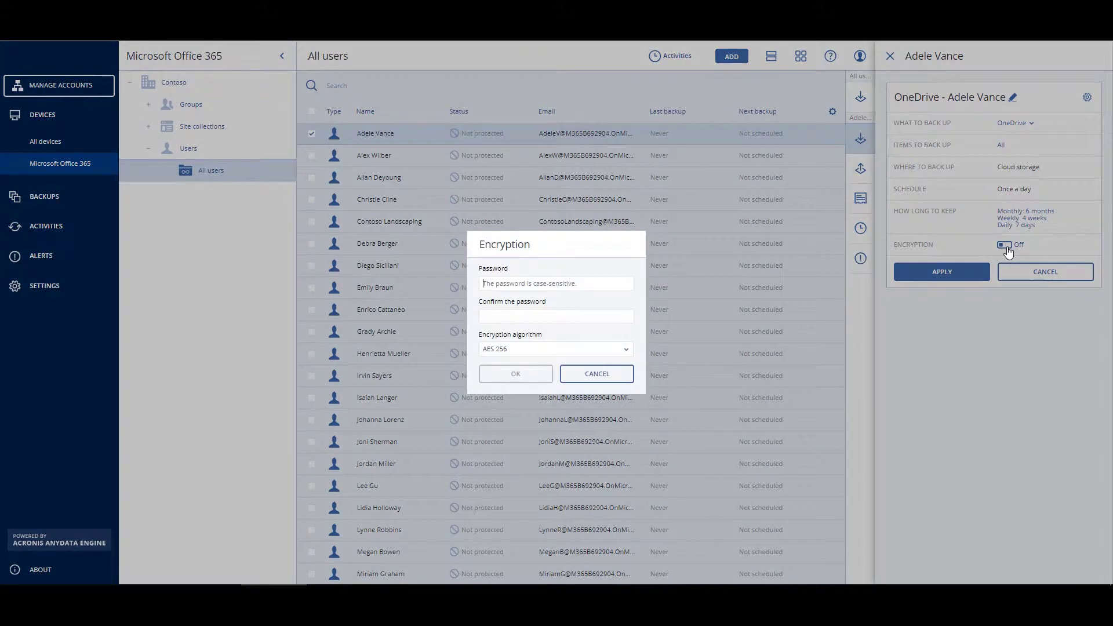
click(588, 349)
click(587, 350)
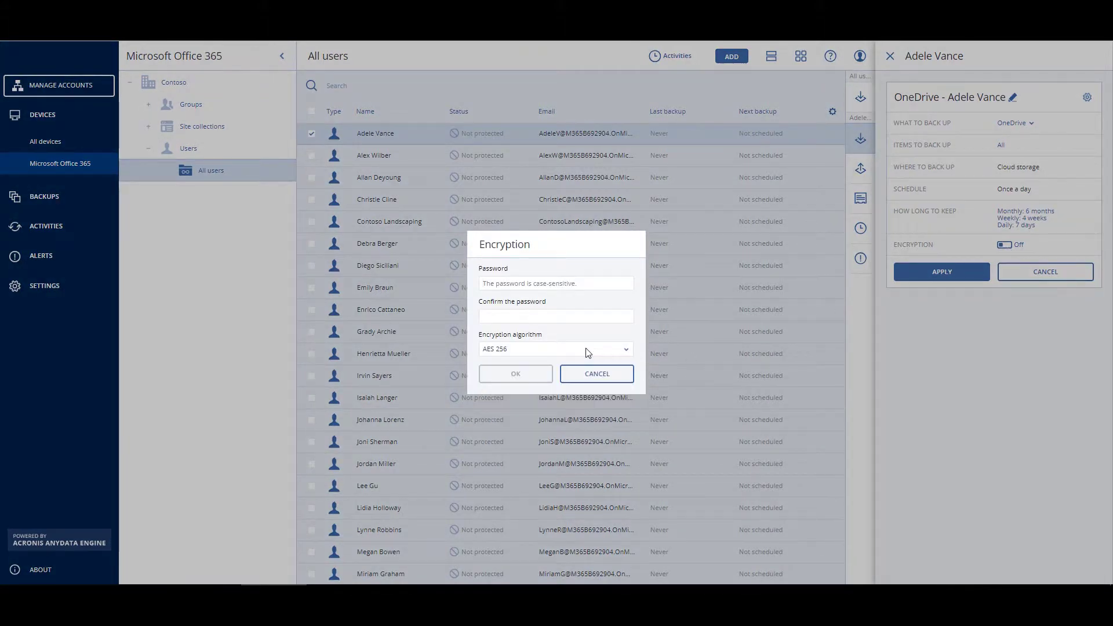
click(585, 378)
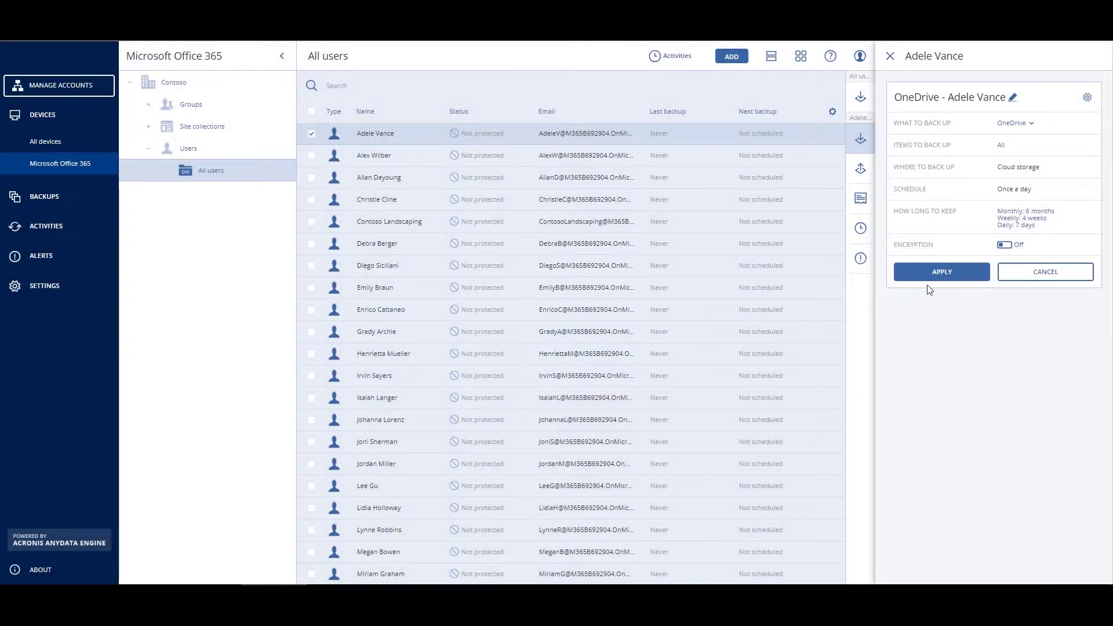
Apply the user's OneDrive backup plan and run the backup immediately
click(944, 277)
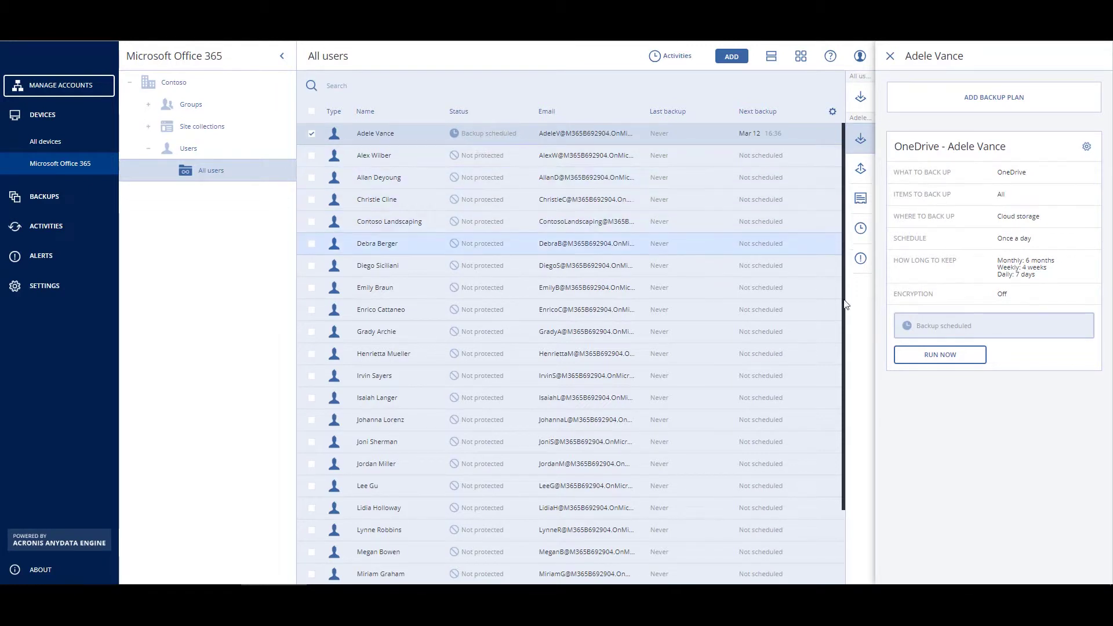
click(919, 359)
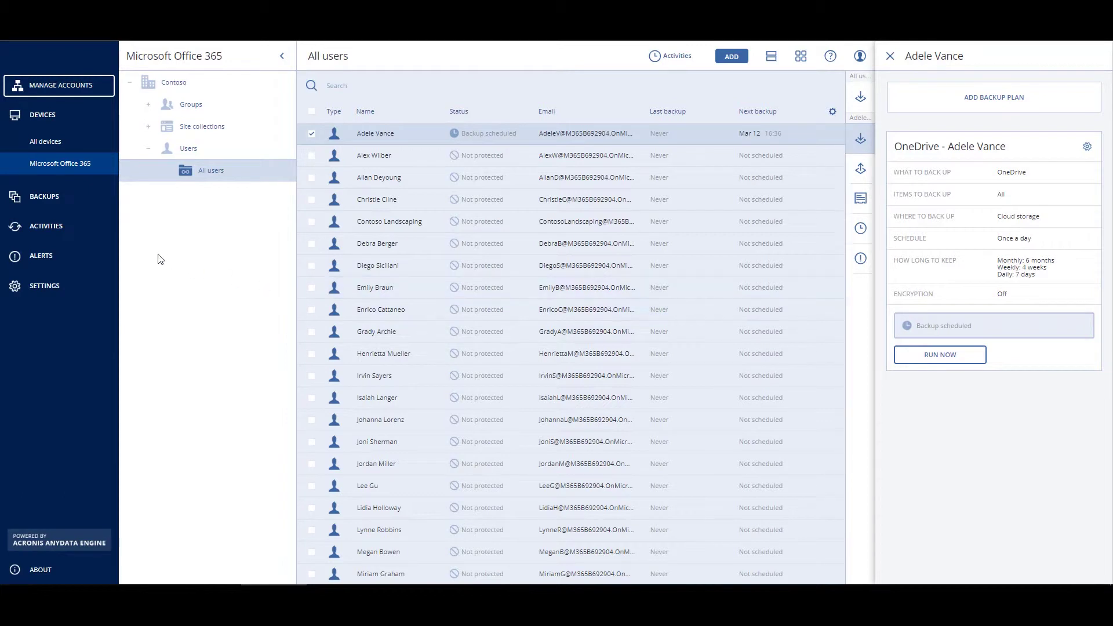
Show the backups stored for the user's OneDrive in the Microsoft Office 365 backups location
click(61, 198)
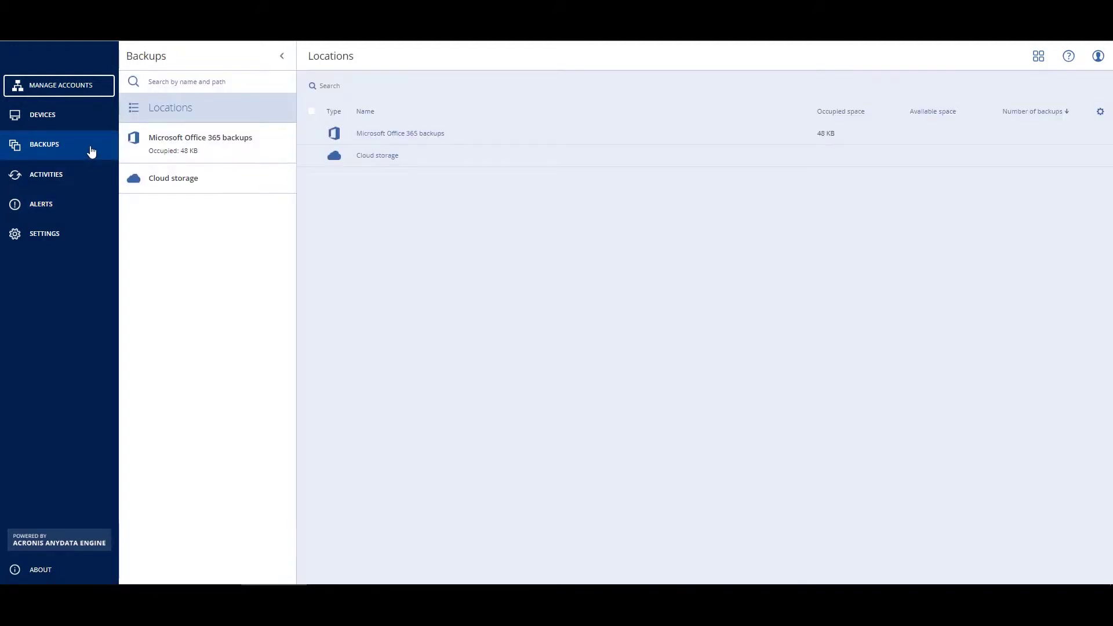
click(196, 151)
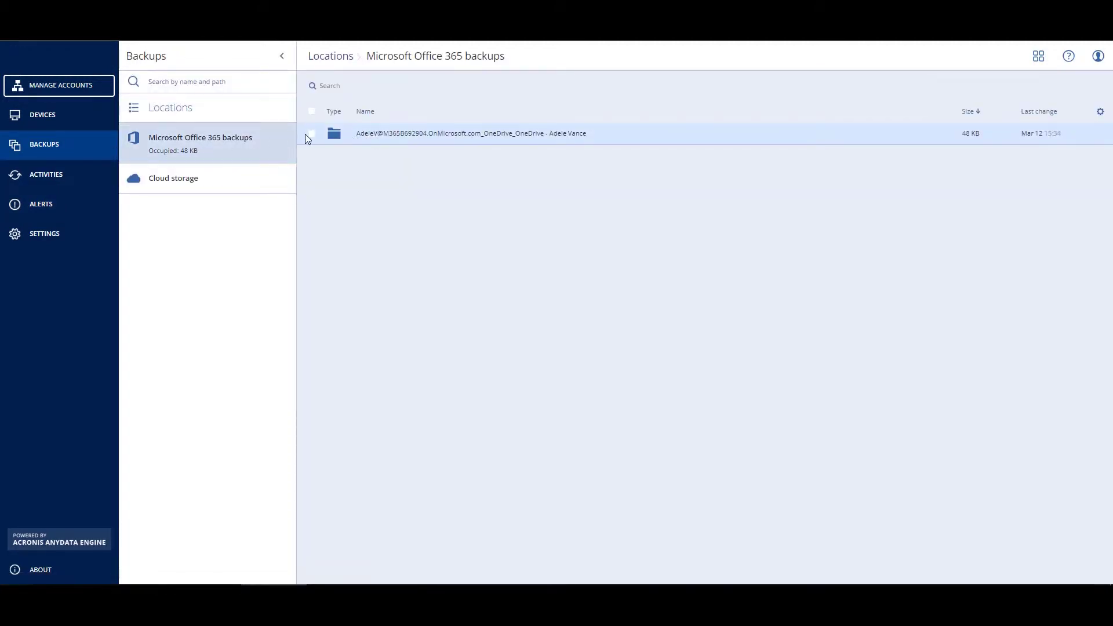
click(374, 132)
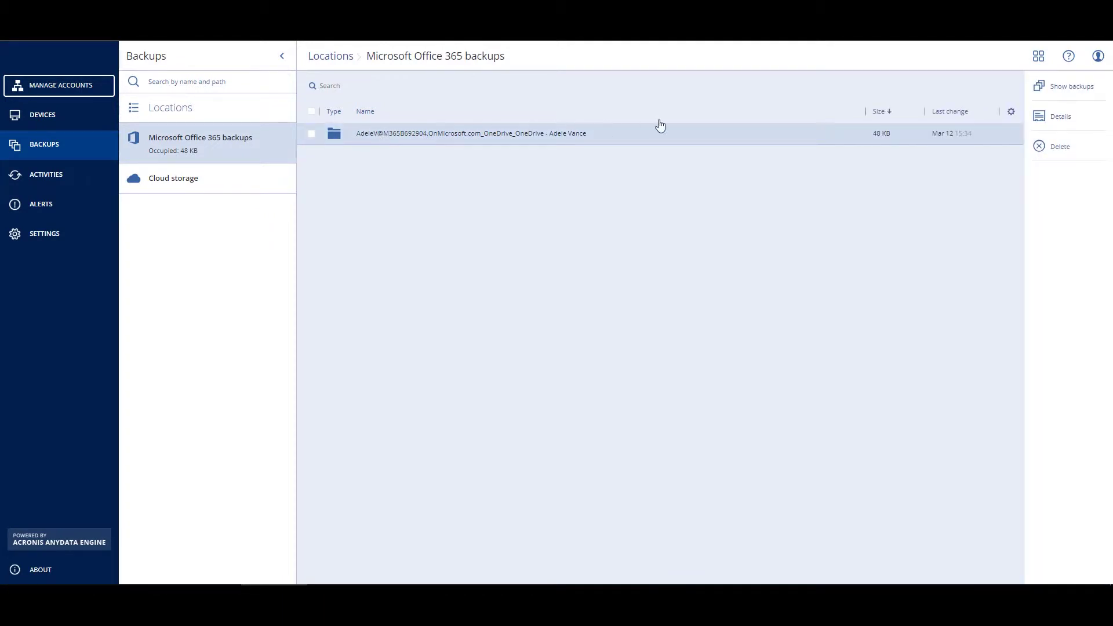
click(1100, 87)
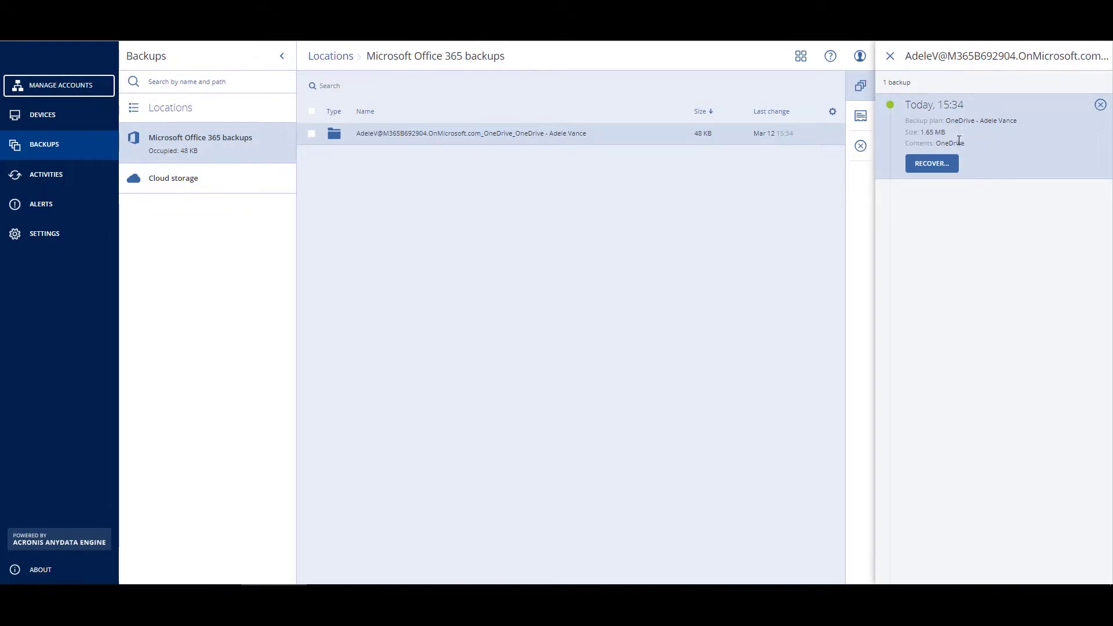
Choose to recover the entire OneDrive from the 15:34 backup, view the possible target drives and keep the original one
click(952, 165)
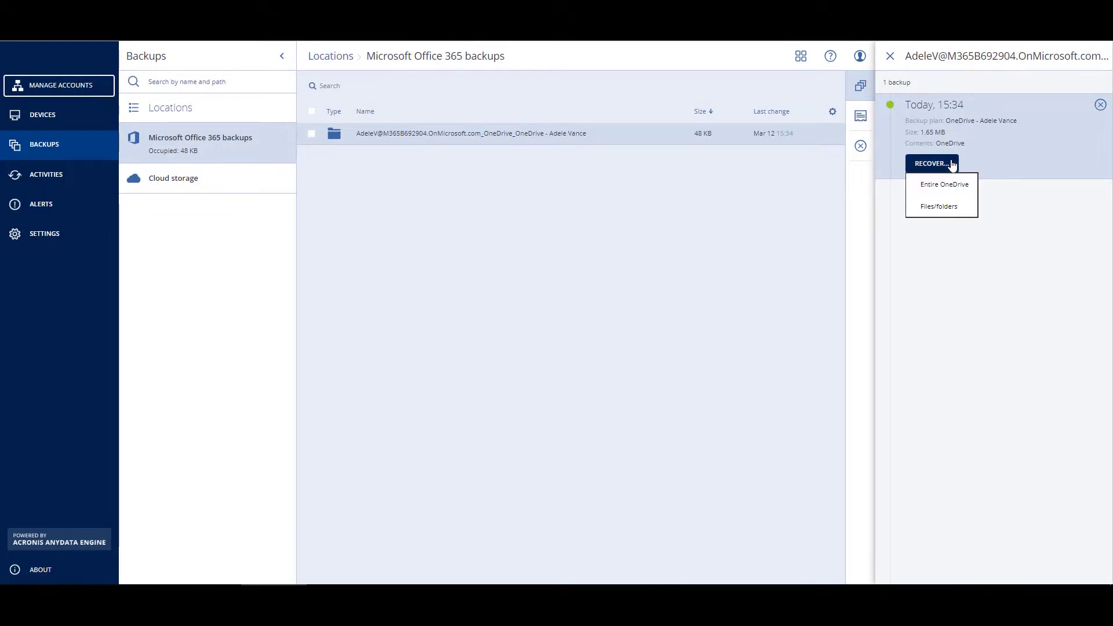
click(967, 190)
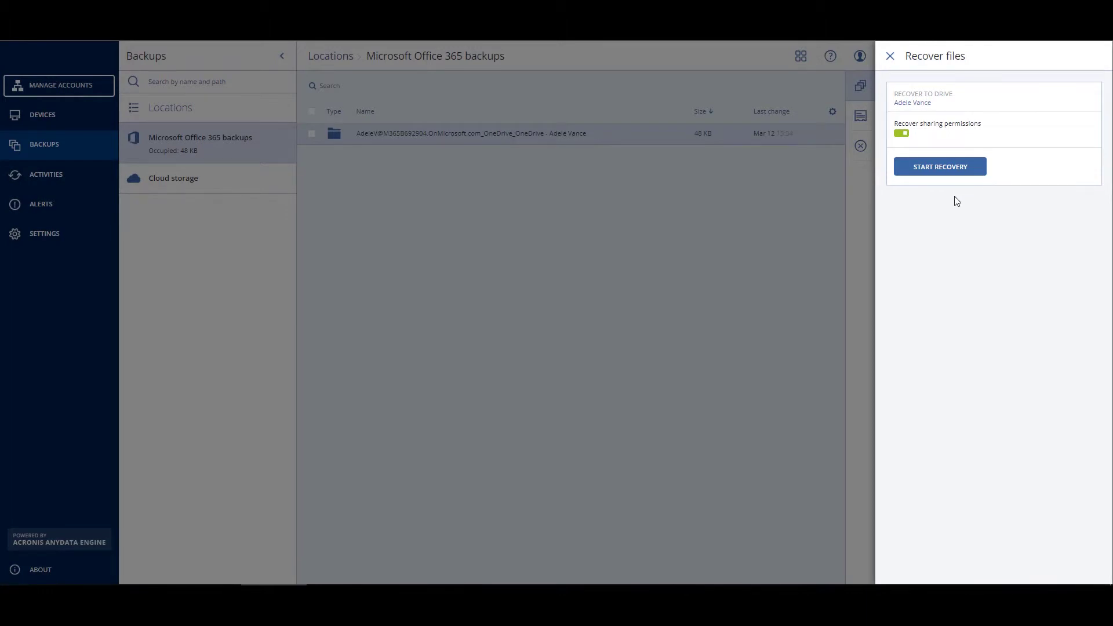
click(937, 104)
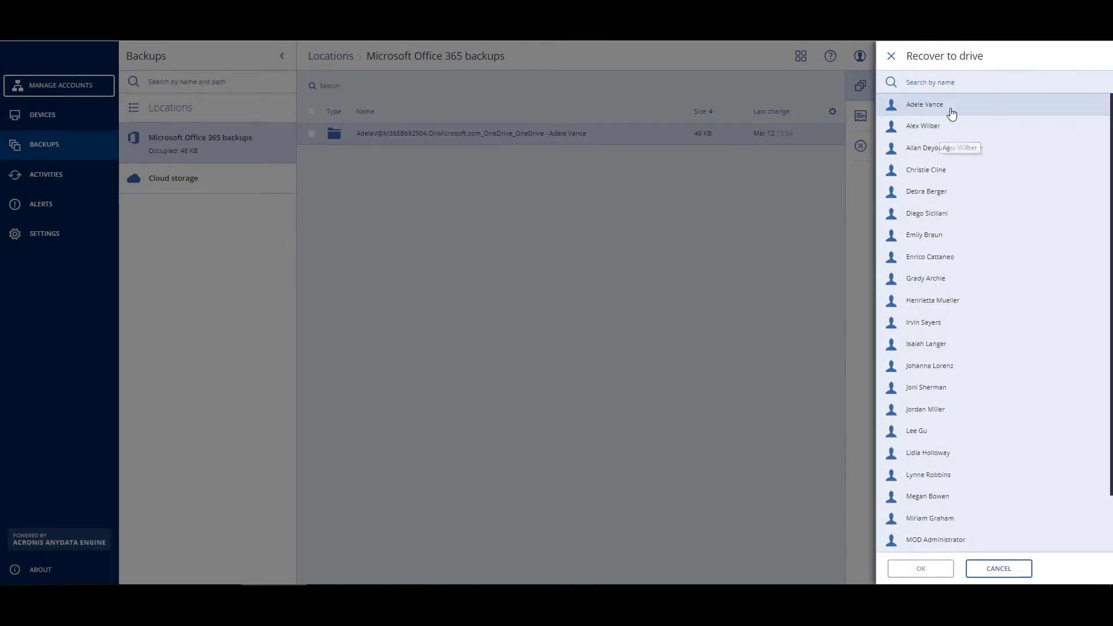
click(894, 58)
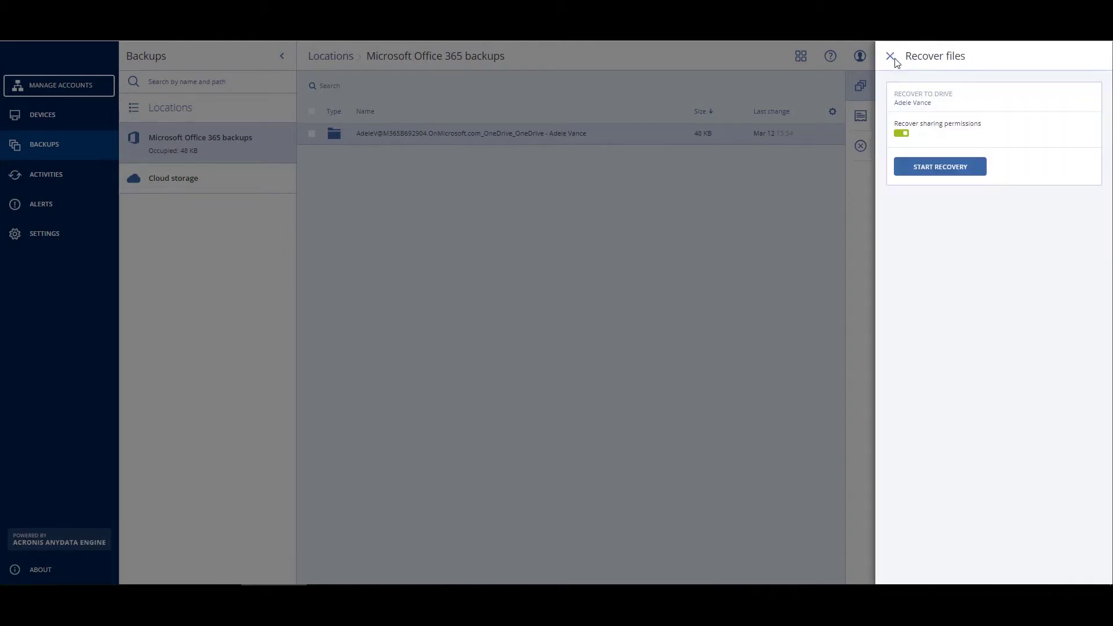
Examine the sharing permissions setting and overwrite options for recovering the entire OneDrive, and cancel without starting the recovery
click(905, 137)
click(906, 136)
click(919, 168)
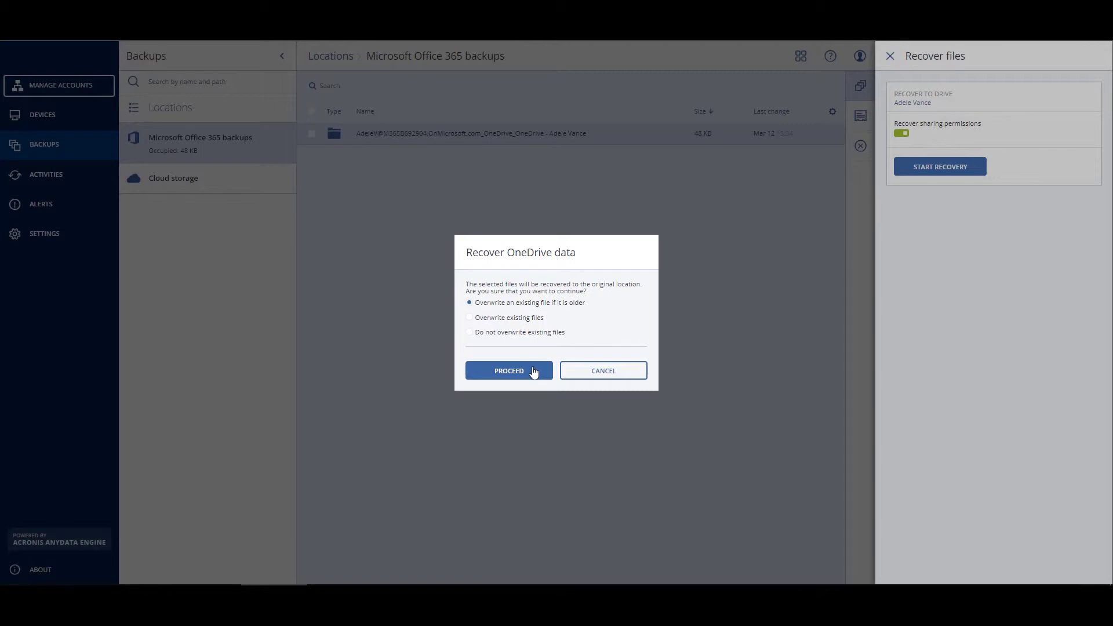
click(595, 374)
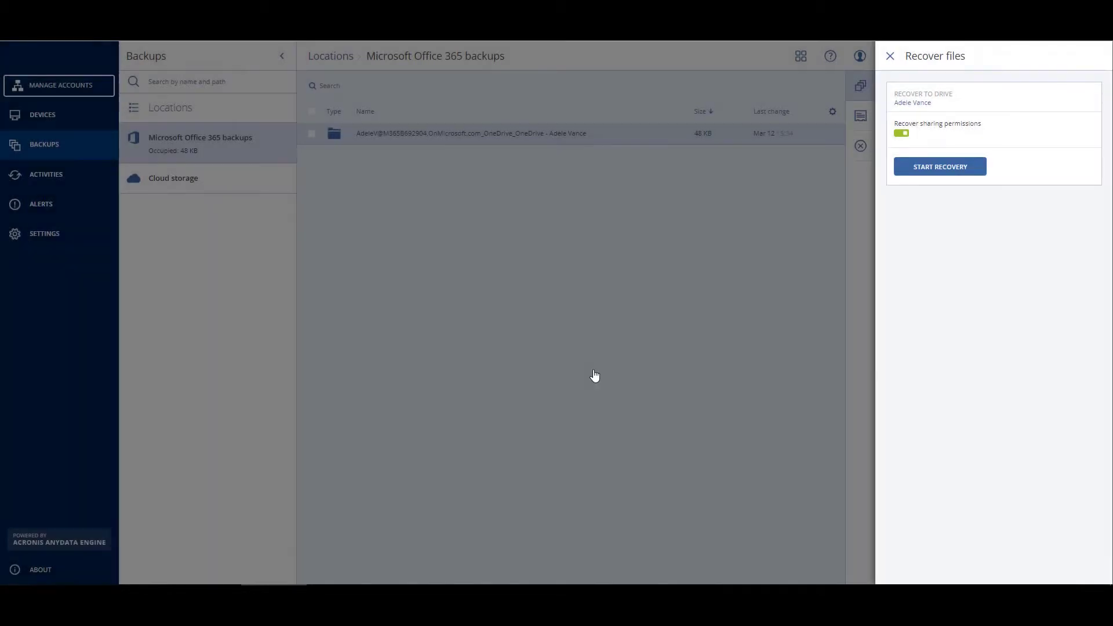
click(890, 57)
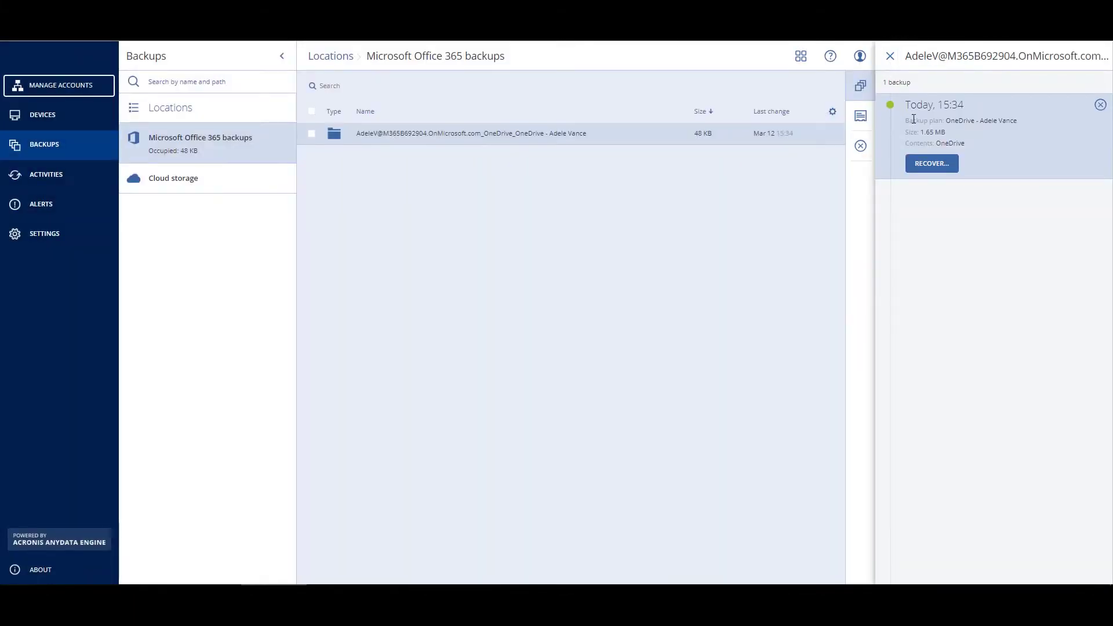
Browse the files and folders in the 15:34 OneDrive backup and choose Shelter Volunteers.xlsx in the Private folder for recovery
click(937, 167)
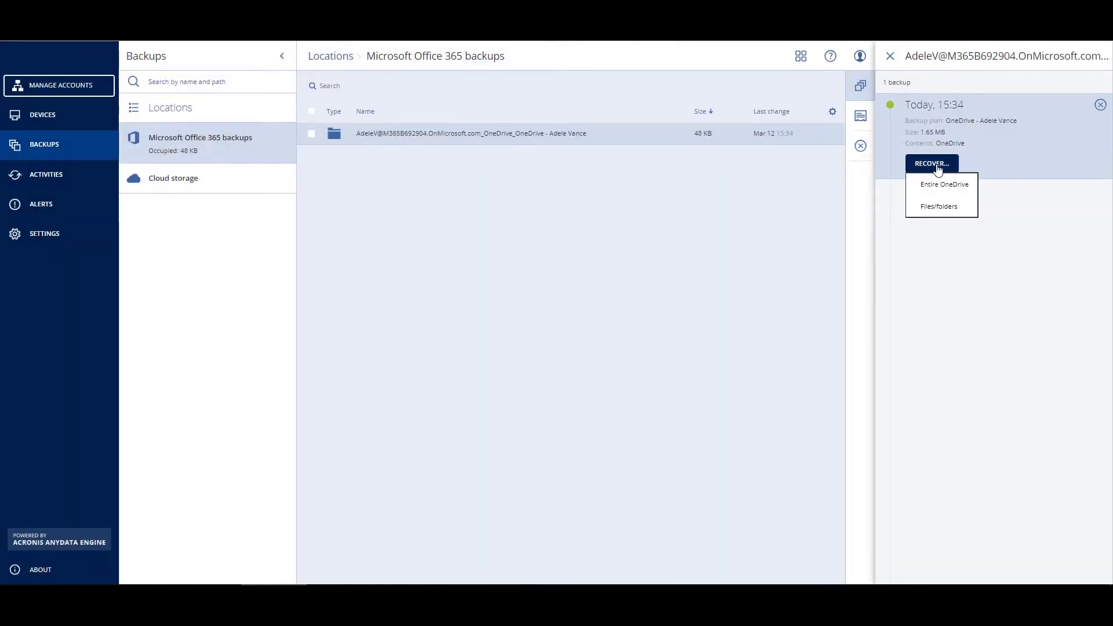
click(931, 208)
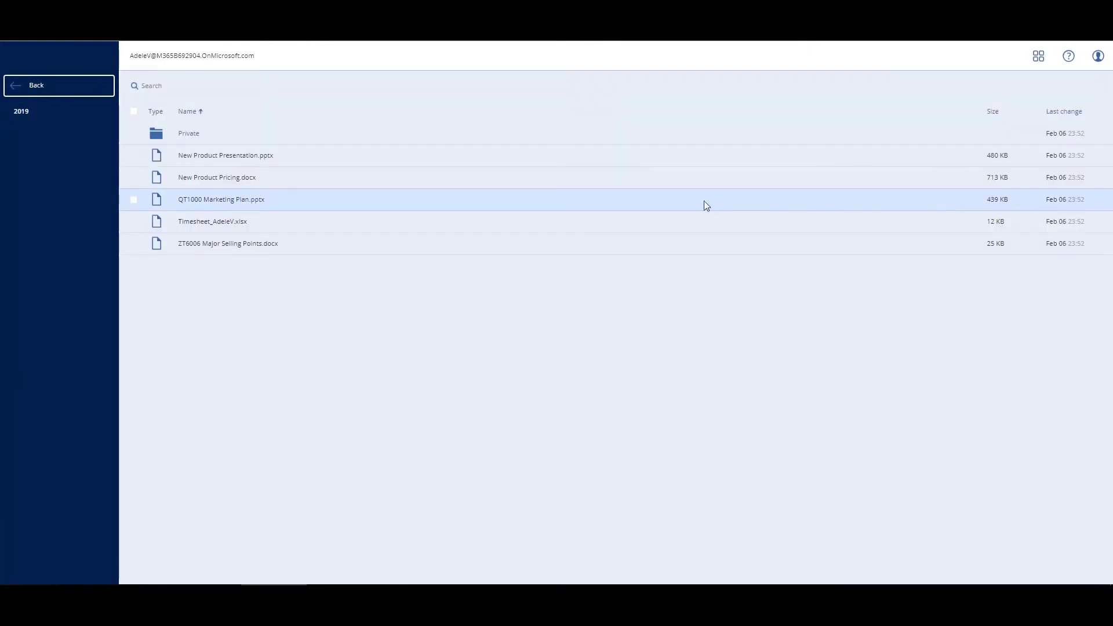
click(186, 137)
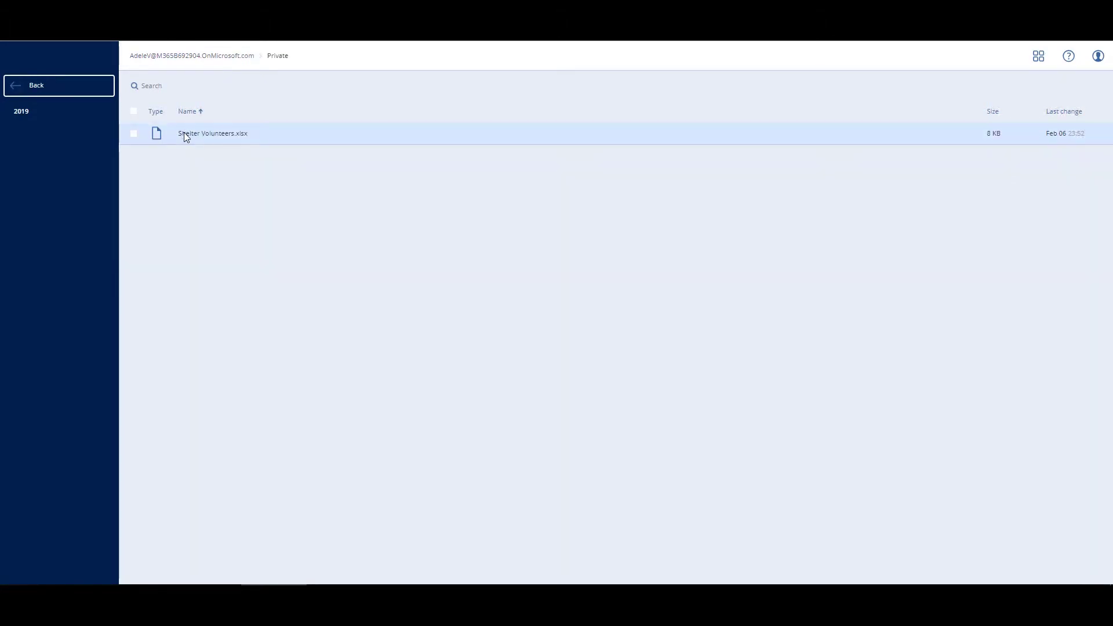
click(133, 135)
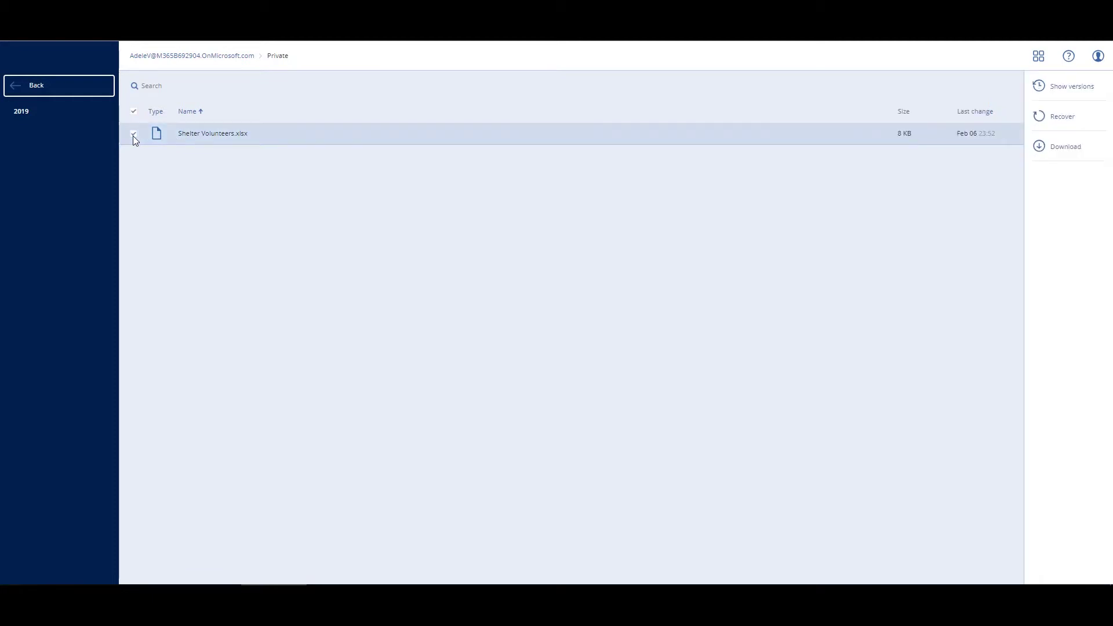
click(1071, 117)
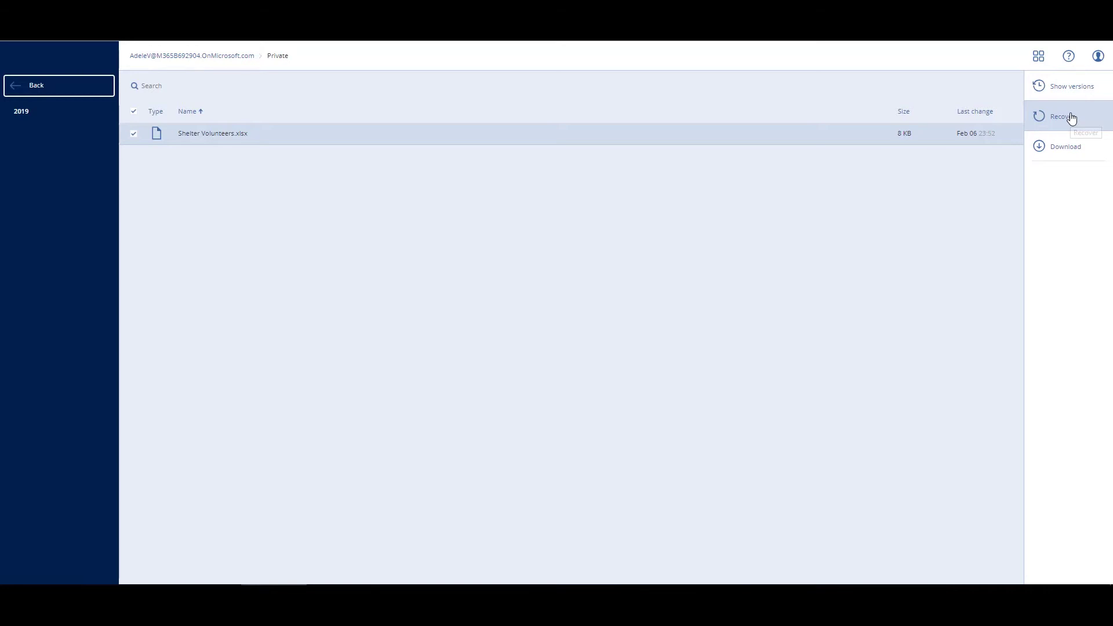
click(1072, 118)
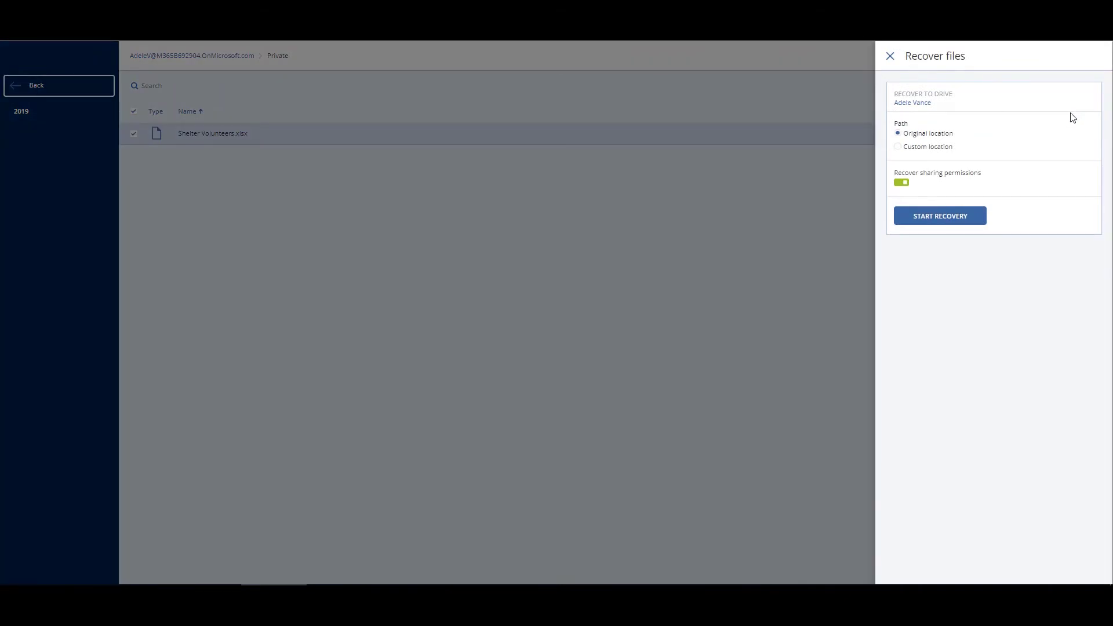
View the possible target drives and the custom location option for the file recovery, keeping the original drive and location
click(974, 97)
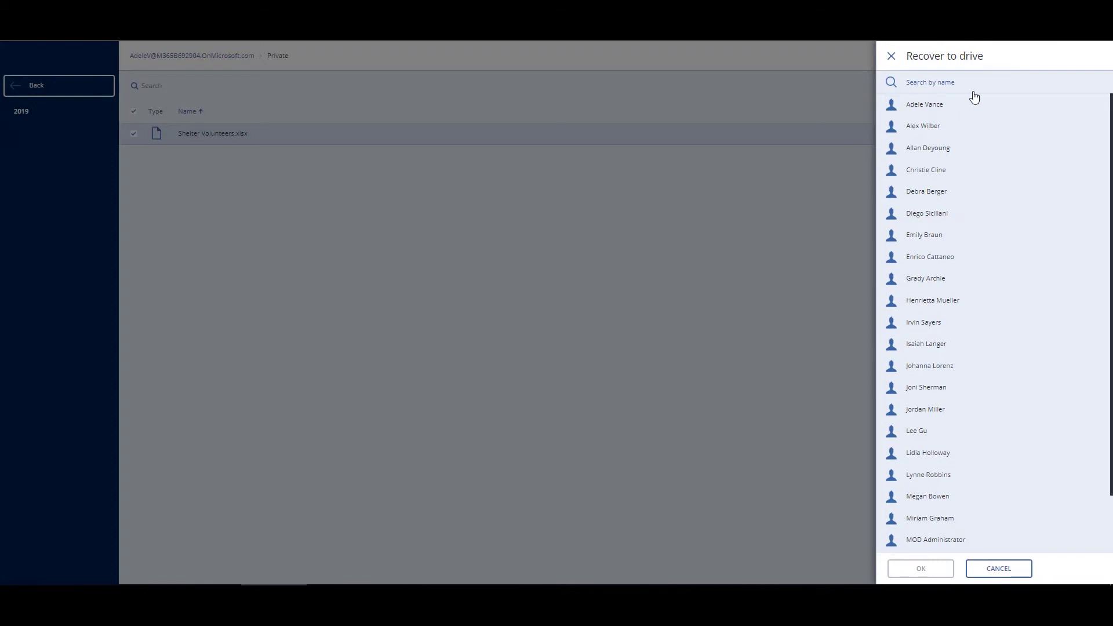
click(895, 58)
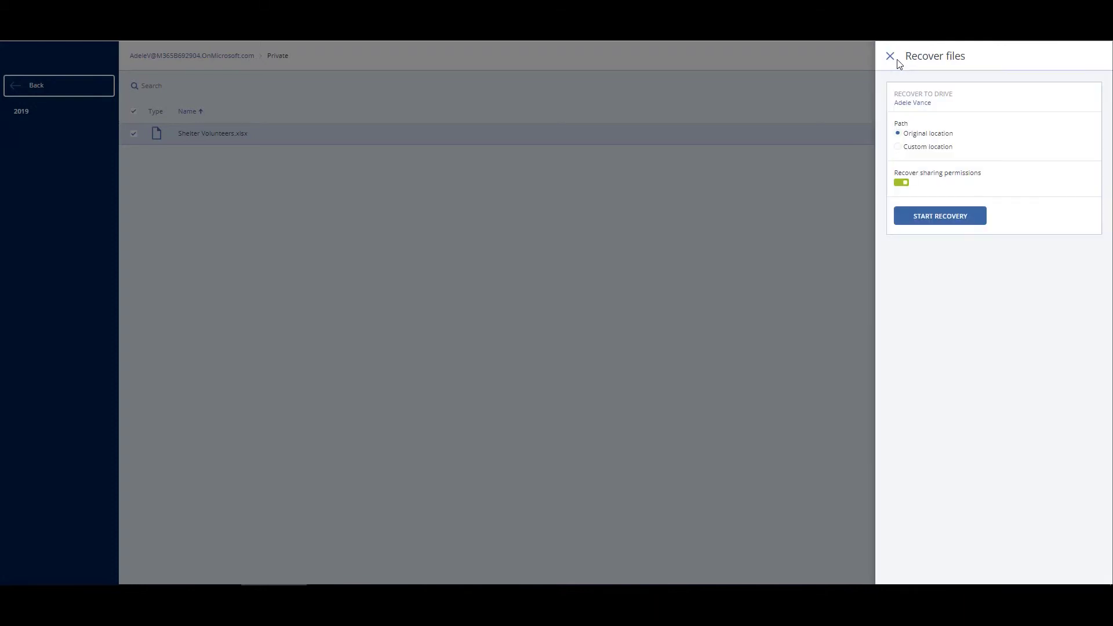
click(899, 148)
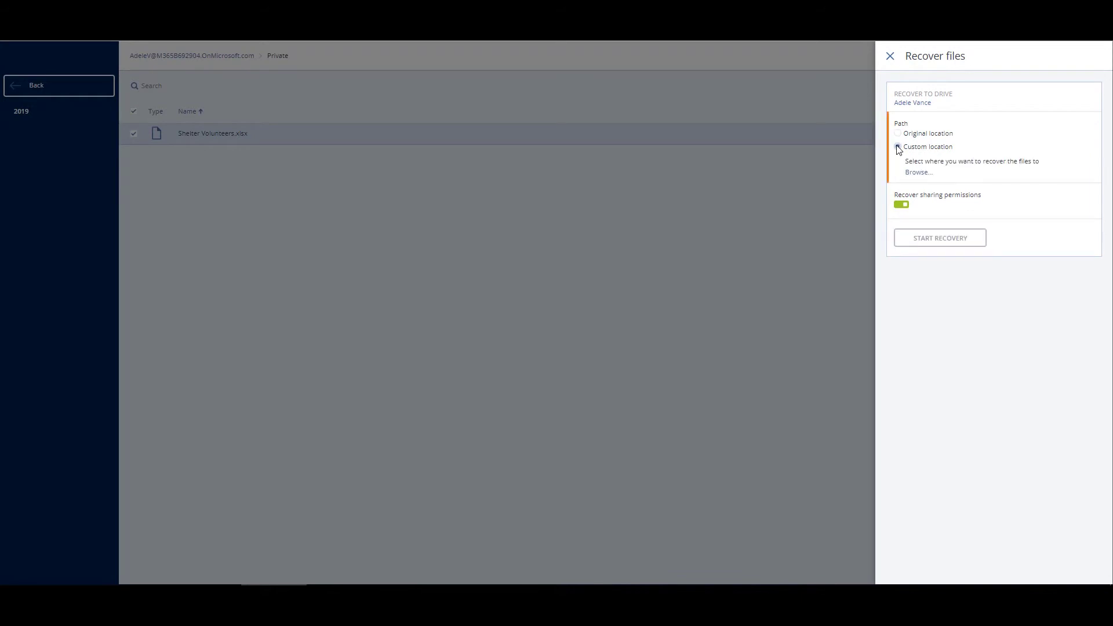
click(899, 133)
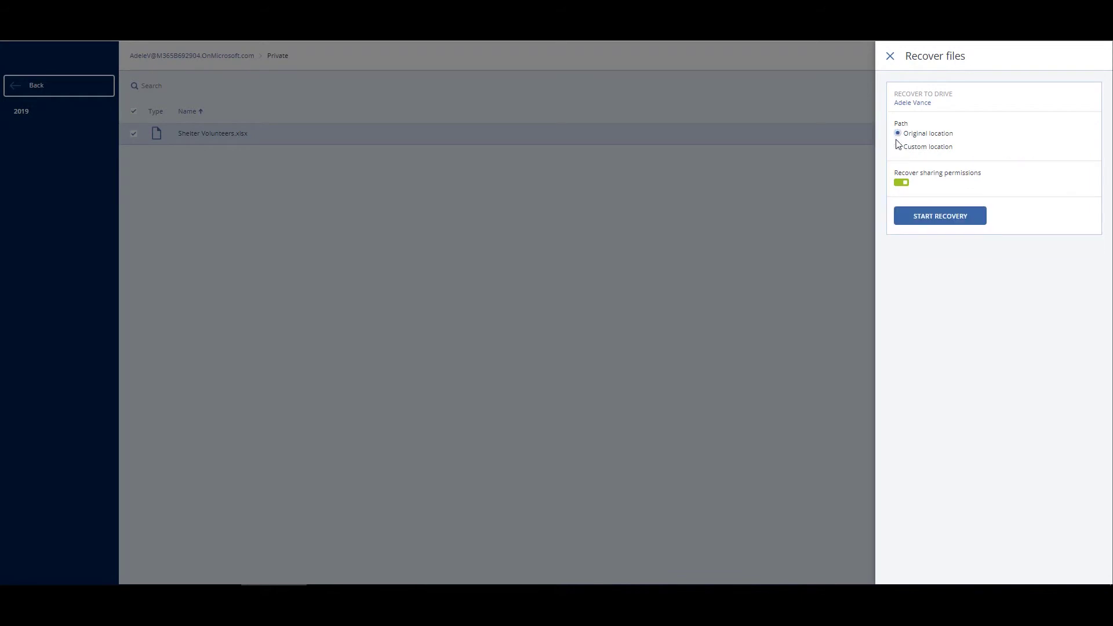
Recover the file to its original location with sharing permissions, overwriting an existing file if it is older, and close the activity details
click(902, 183)
click(905, 189)
click(926, 221)
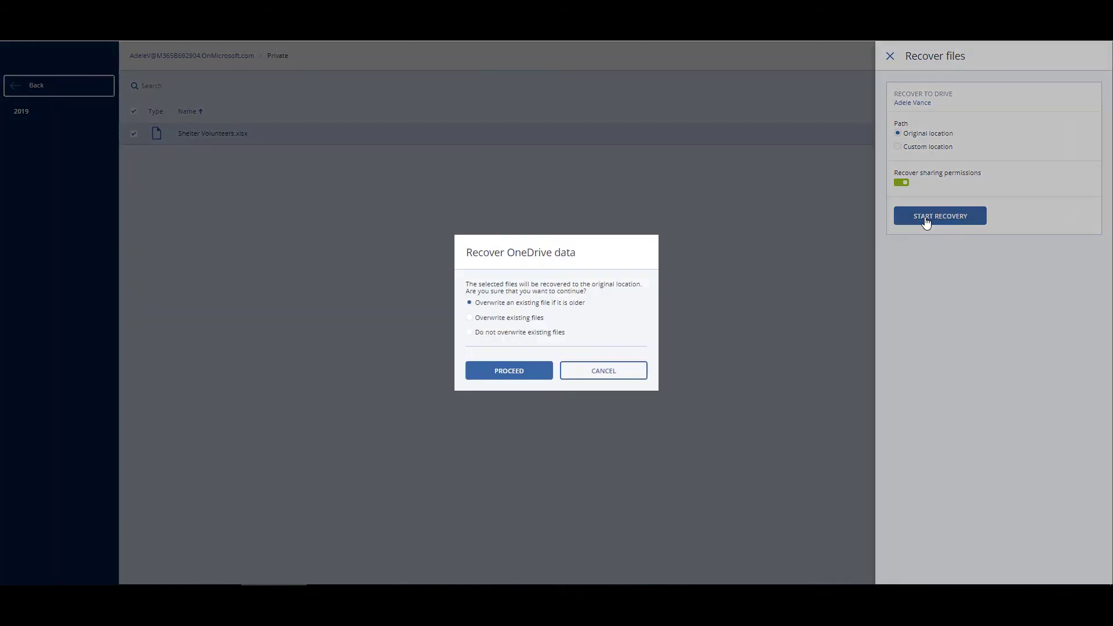
click(516, 374)
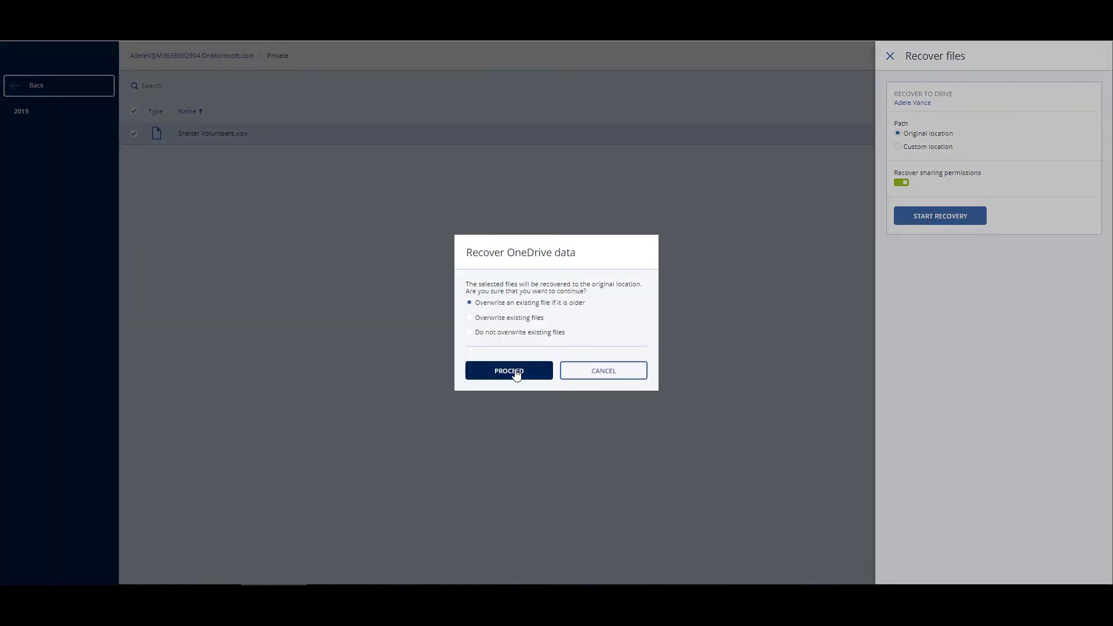
click(516, 374)
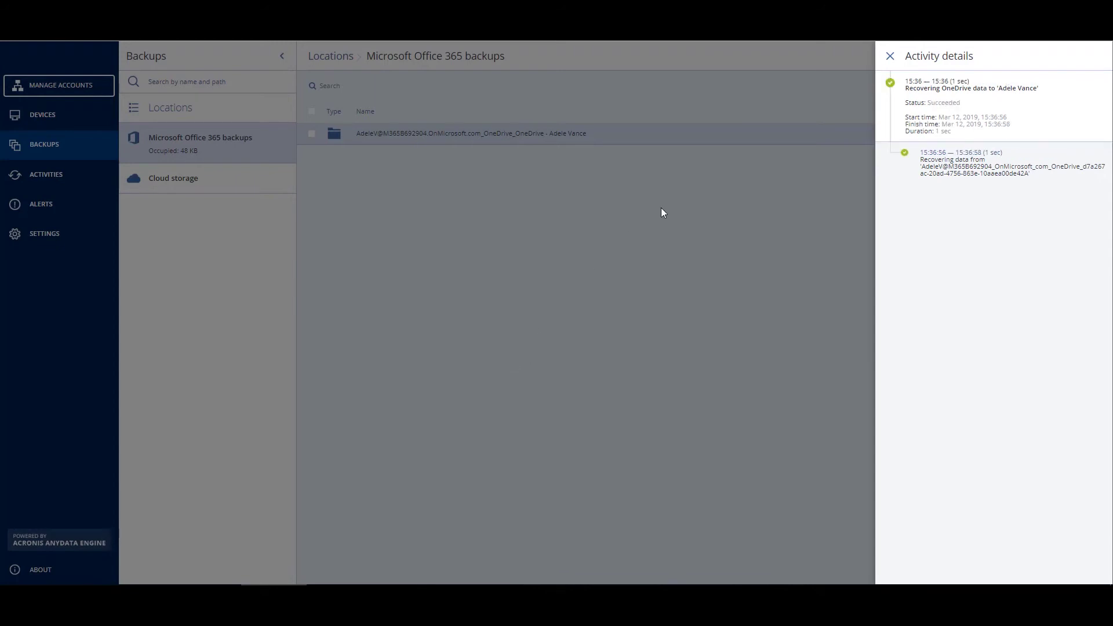
click(891, 58)
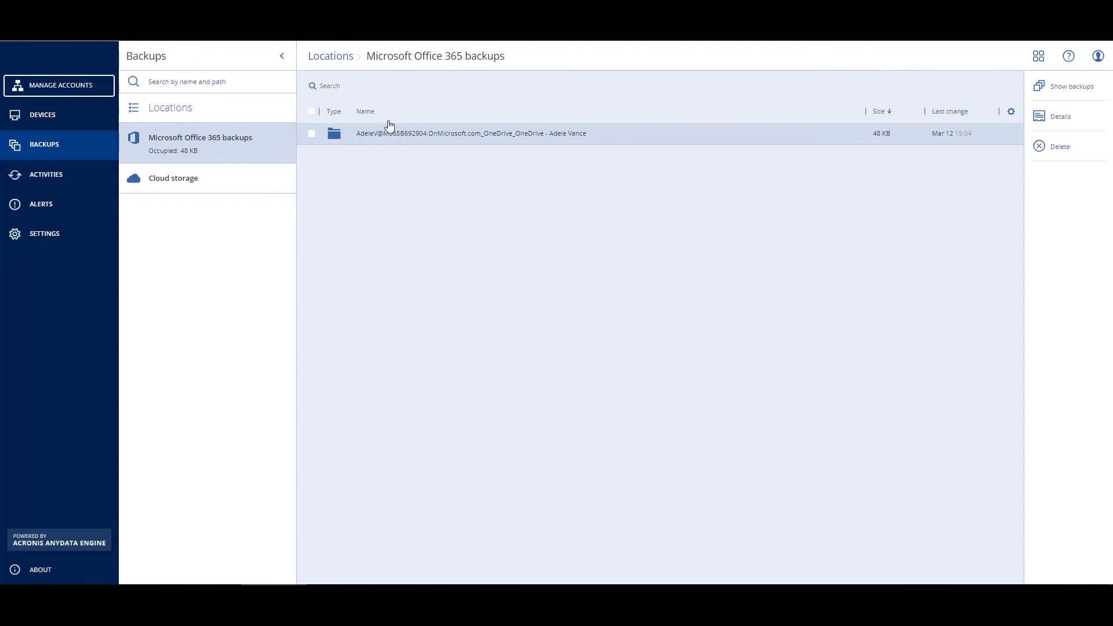
Download Shelter Volunteers.xlsx from the Private folder of the user's 15:34 OneDrive backup
click(1070, 88)
click(935, 164)
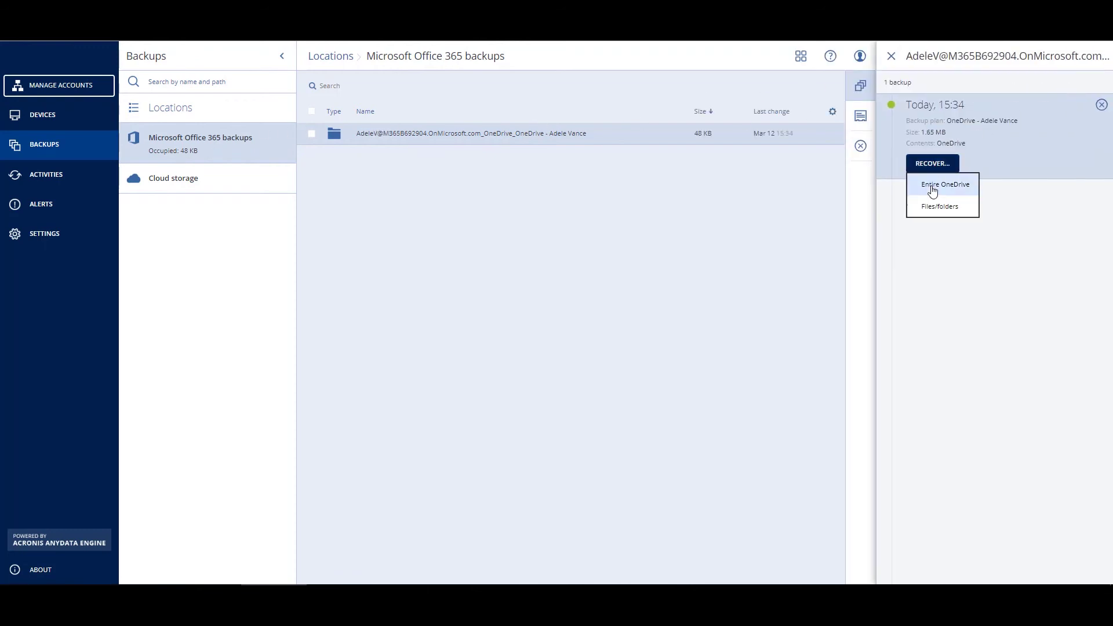
click(932, 213)
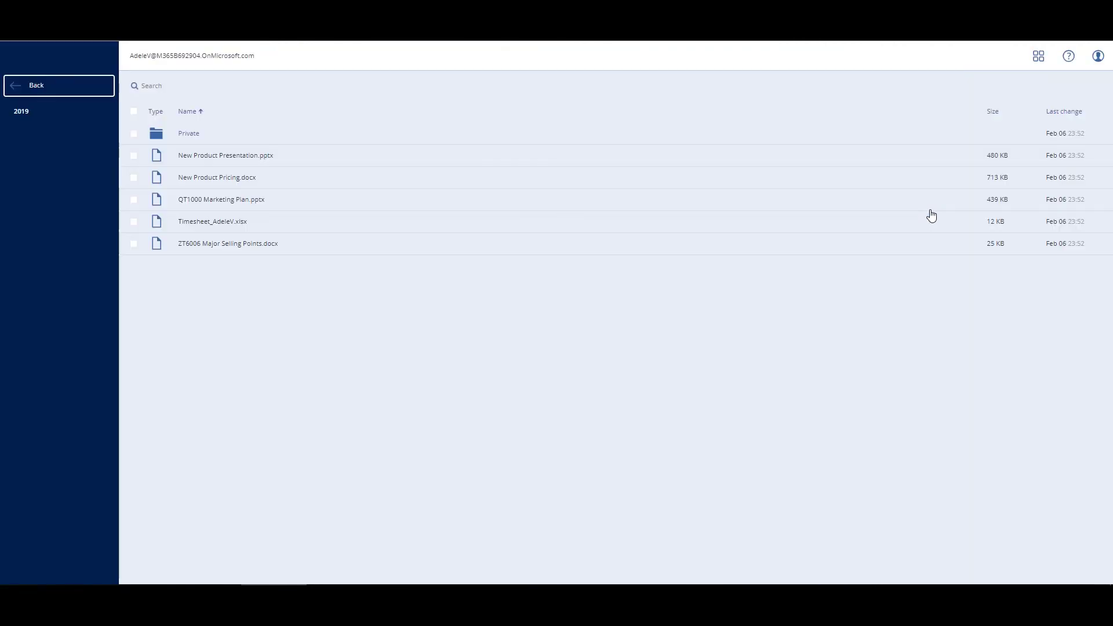
click(189, 133)
click(197, 140)
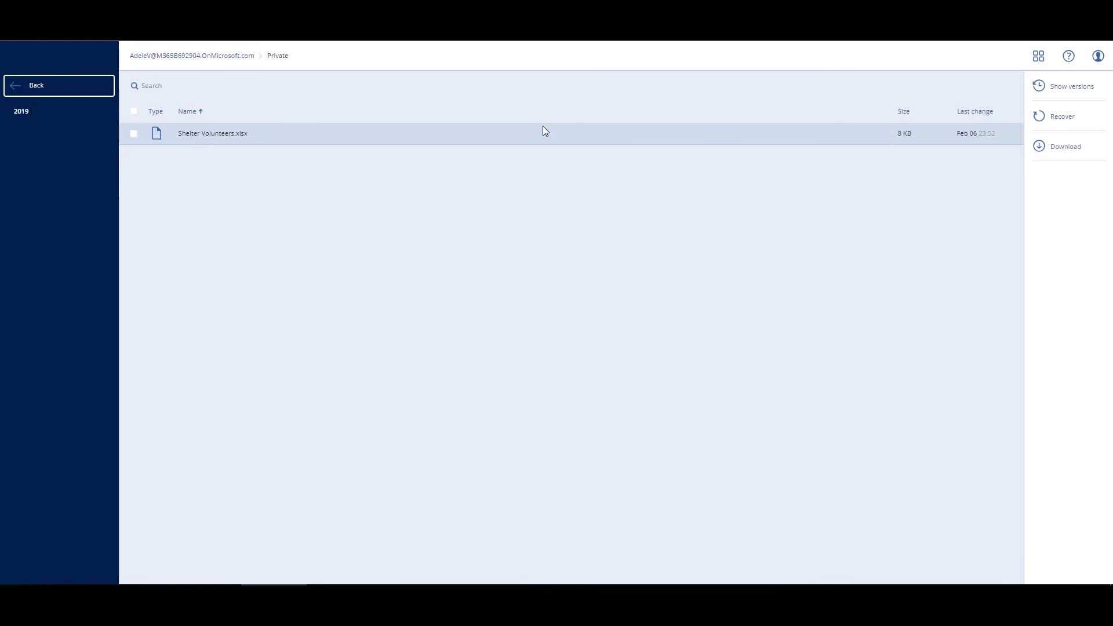
click(1061, 150)
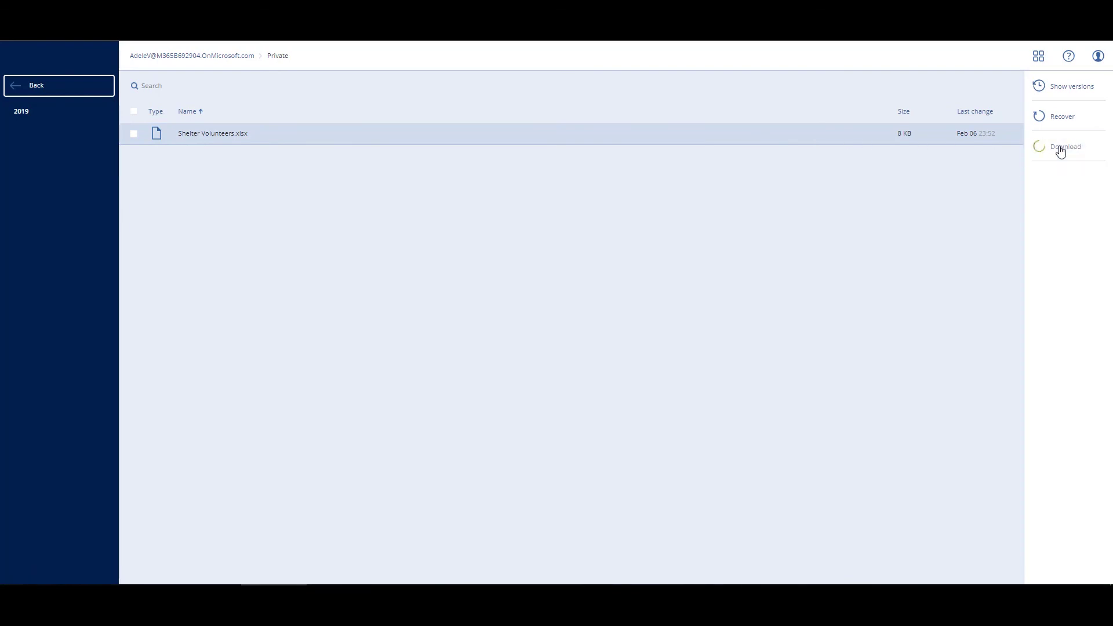